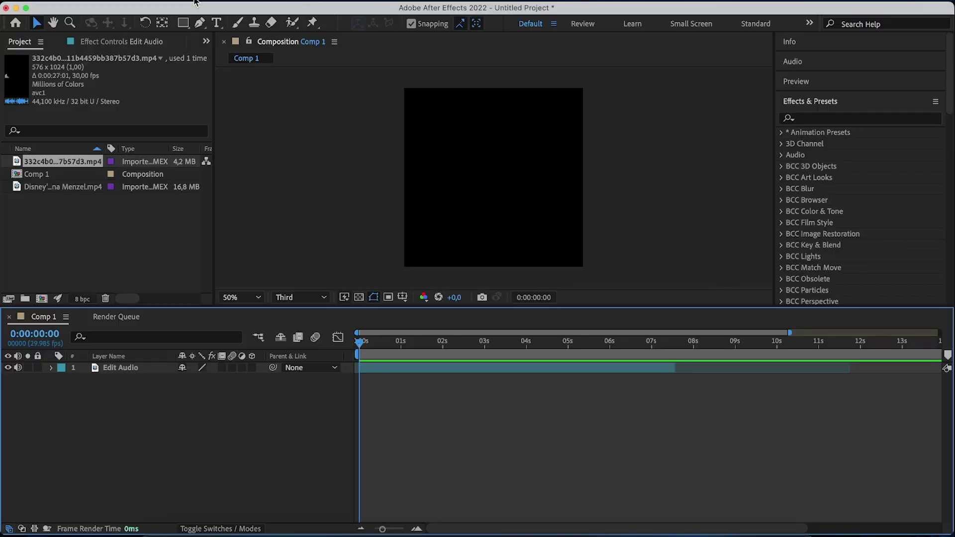
Step: Set the composition's frame rate to 30 frames per second in its settings
left_click(206, 35)
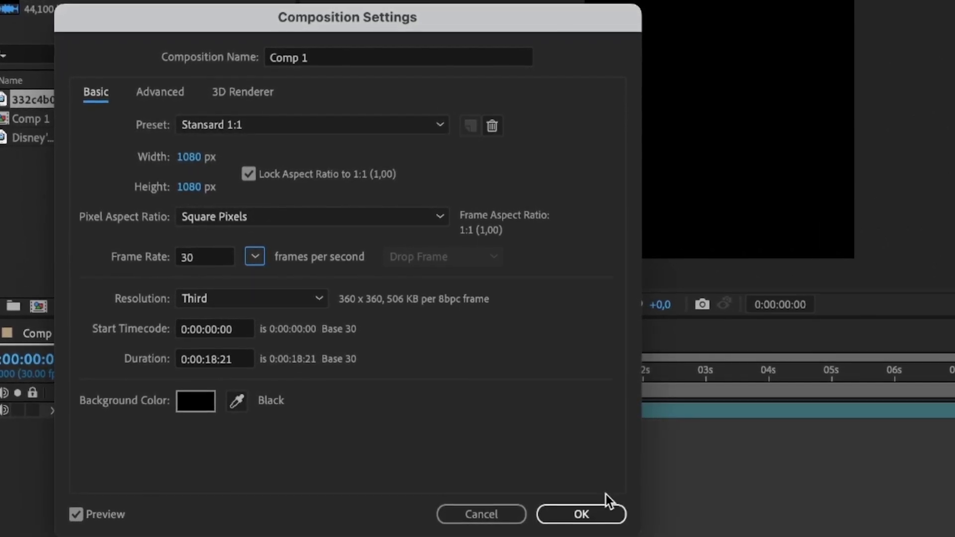
left_click(601, 512)
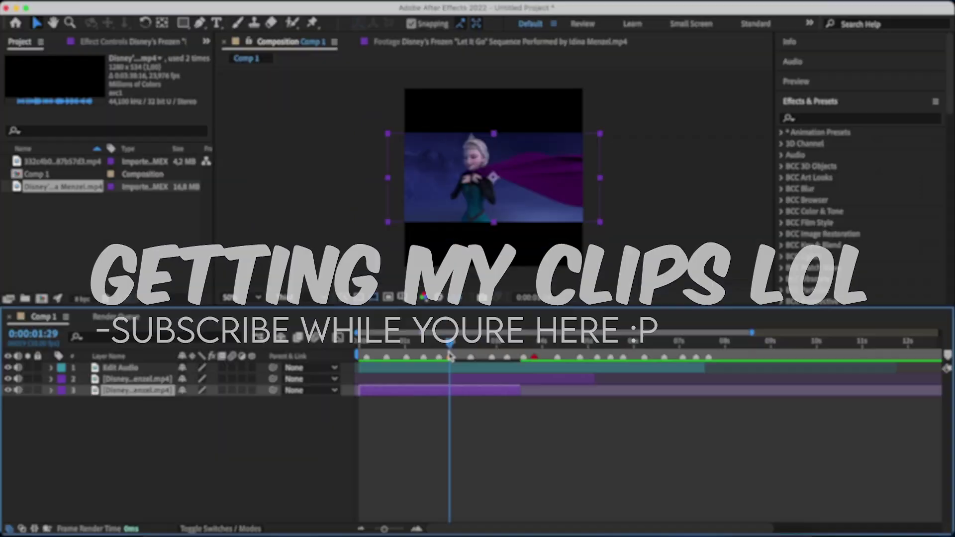
Step: End the first Frozen clip at the orange marker near 2 seconds and start the second clip there
key("minus")
key("minus")
mouse_move(451, 343)
left_mouse_down()
mouse_move(496, 344)
mouse_move(450, 344)
left_mouse_up()
left_click_drag(622, 380, 638, 380)
key("space")
key("space")
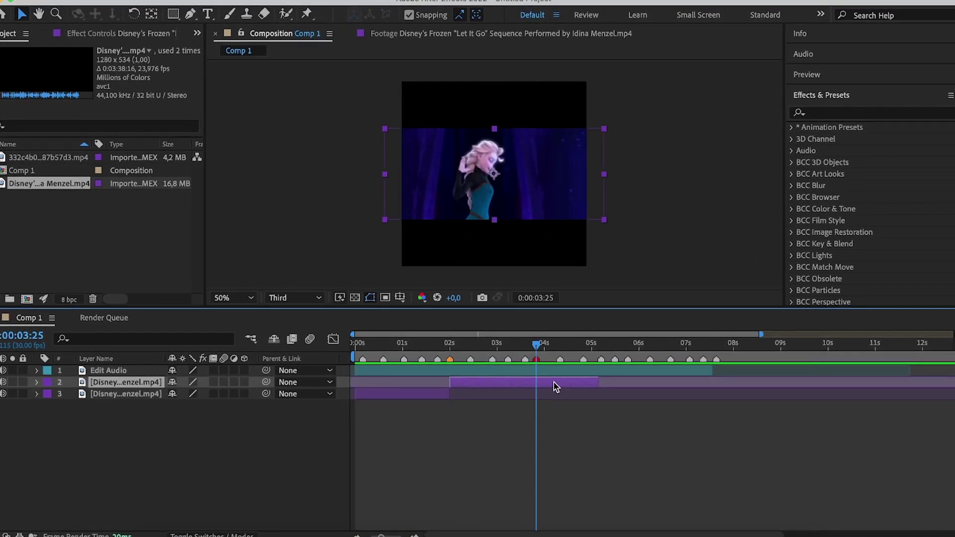
Step: Split the second Frozen clip at the red marker at 0:00:03:25 and delete the part after it
key("super+shift+d")
key("Delete")
Step: Scale both Frozen clips to 205% and reframe the first clip at position 690, 540
key("Home")
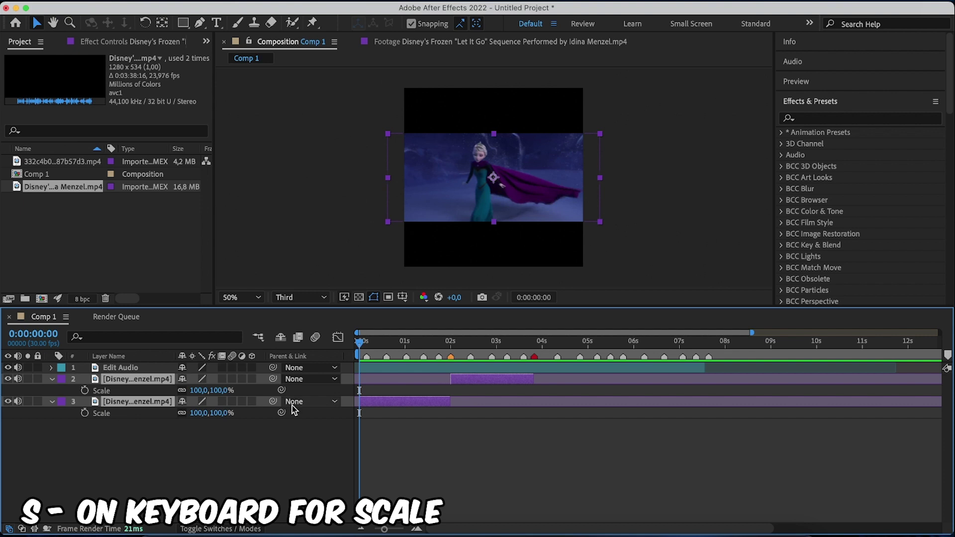
left_click_drag(251, 413, 284, 414)
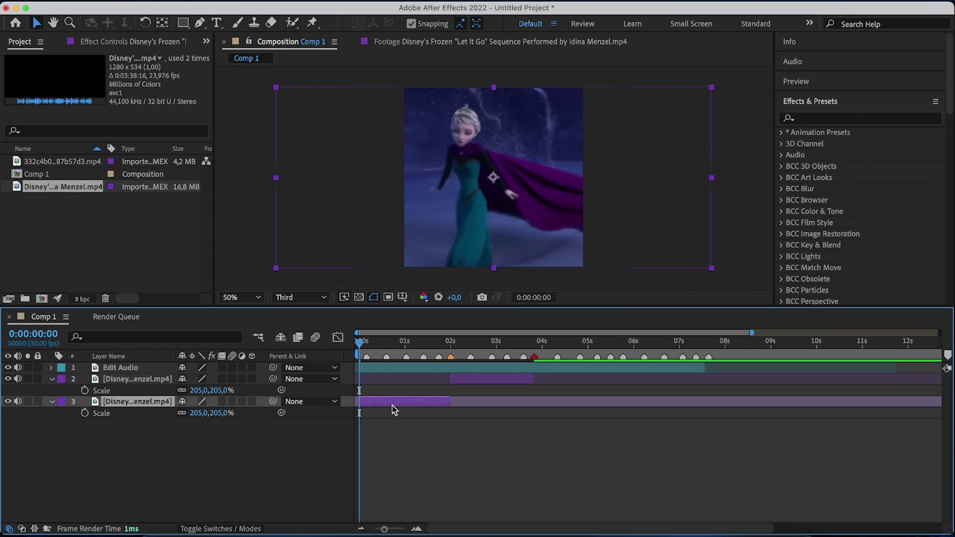
key("space")
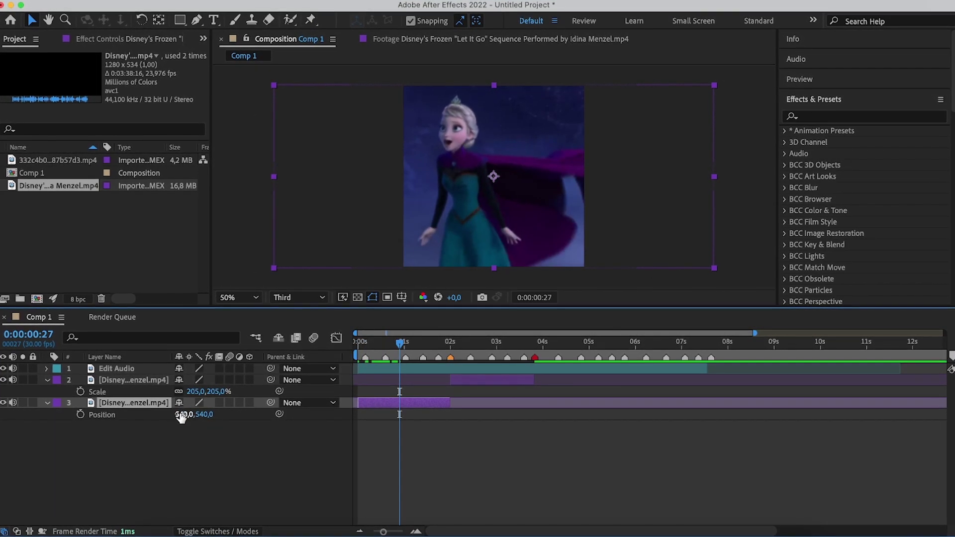
left_click_drag(192, 415, 284, 420)
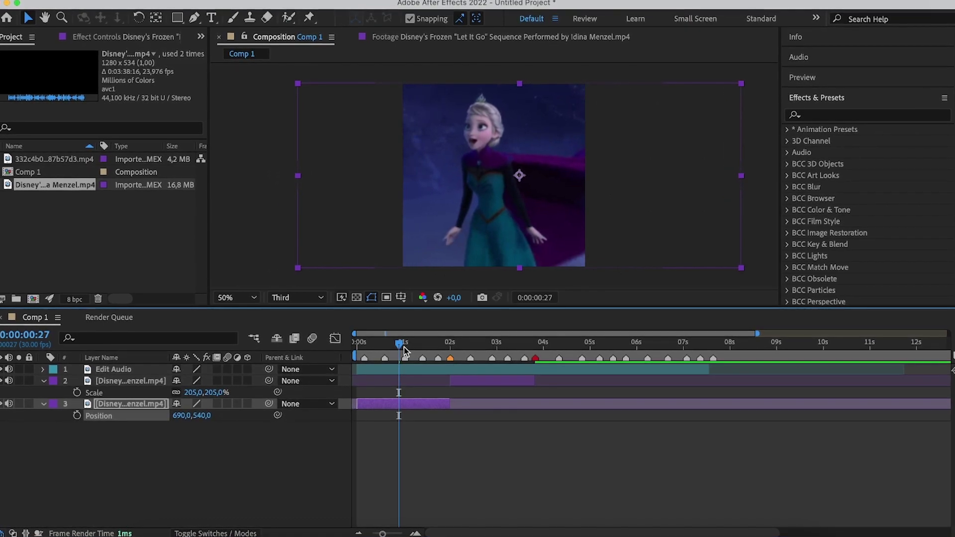
left_click_drag(415, 351, 457, 372)
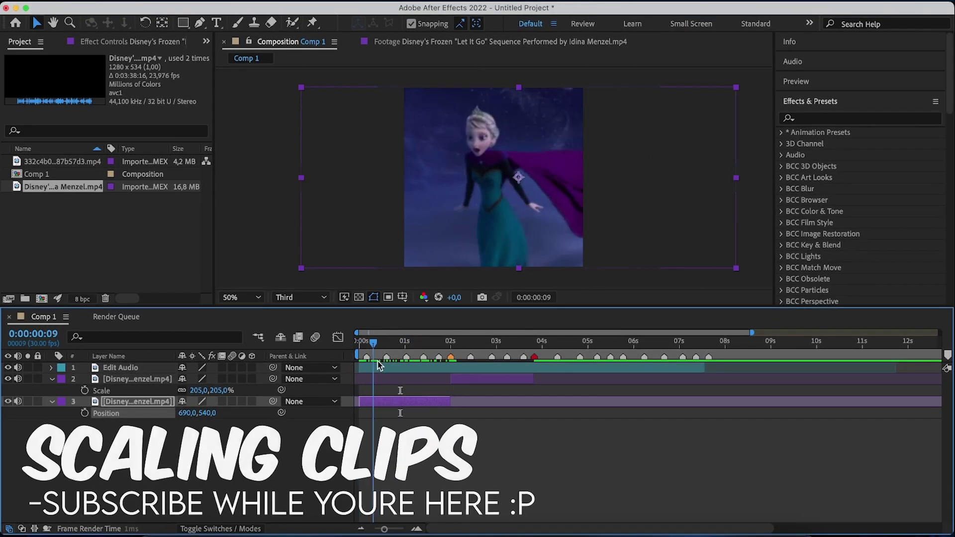
Step: Reframe the second Frozen clip horizontally by setting its X position to 664
left_click(469, 378)
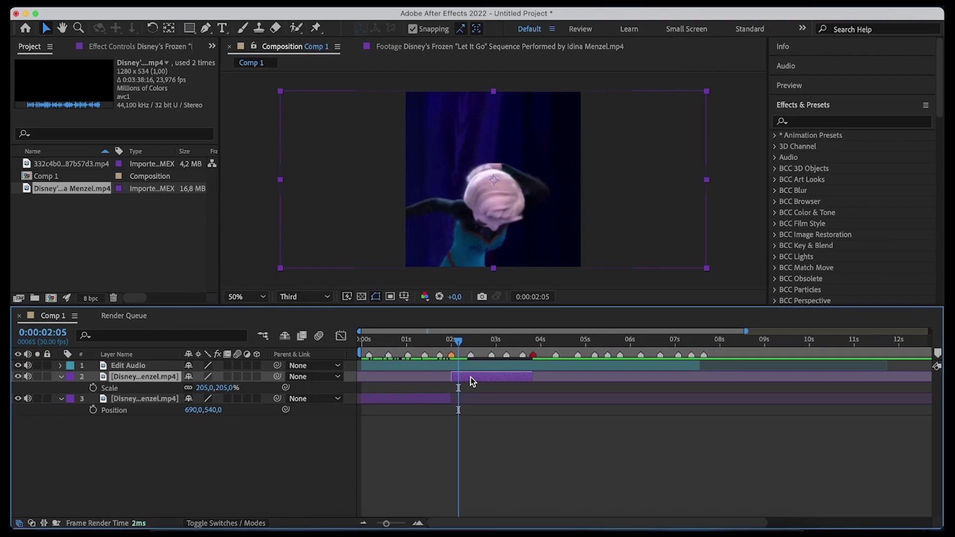
key("s")
key("p")
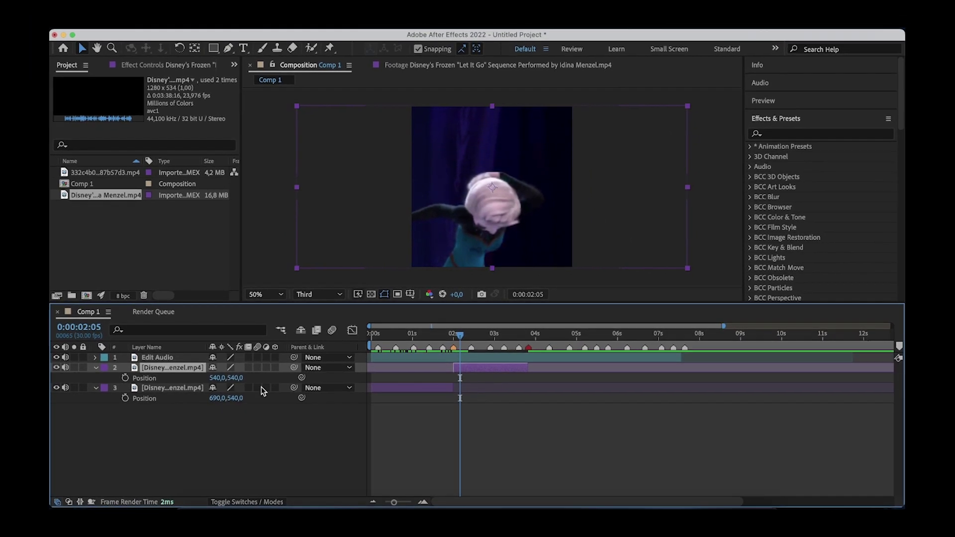
left_click_drag(232, 376, 259, 376)
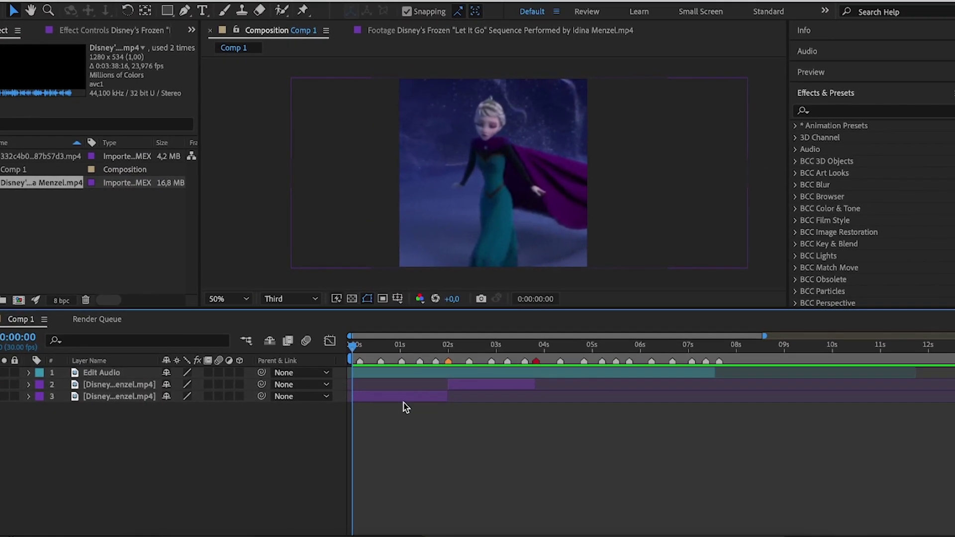
Step: Mute both Frozen clips by lowering their Audio Levels to -192 dB
left_click(460, 385)
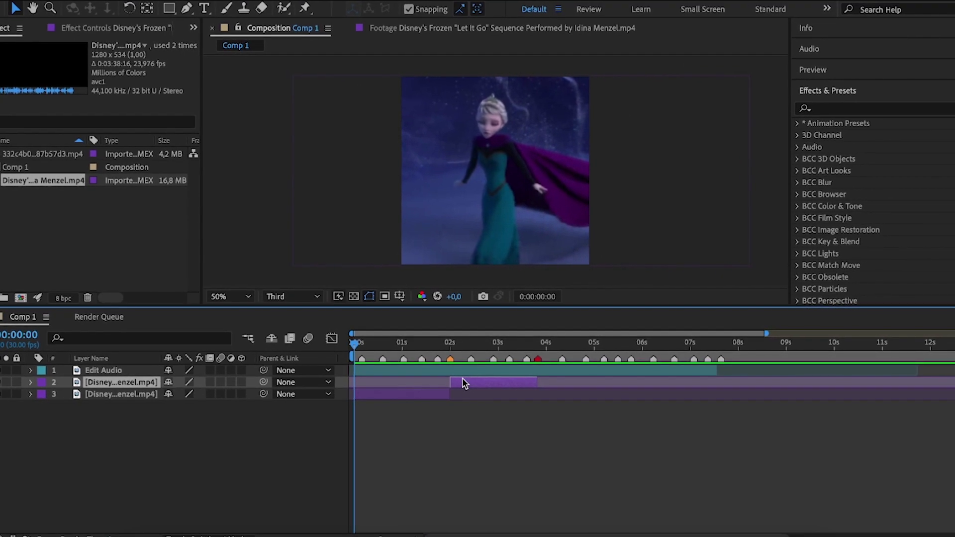
left_click(419, 406)
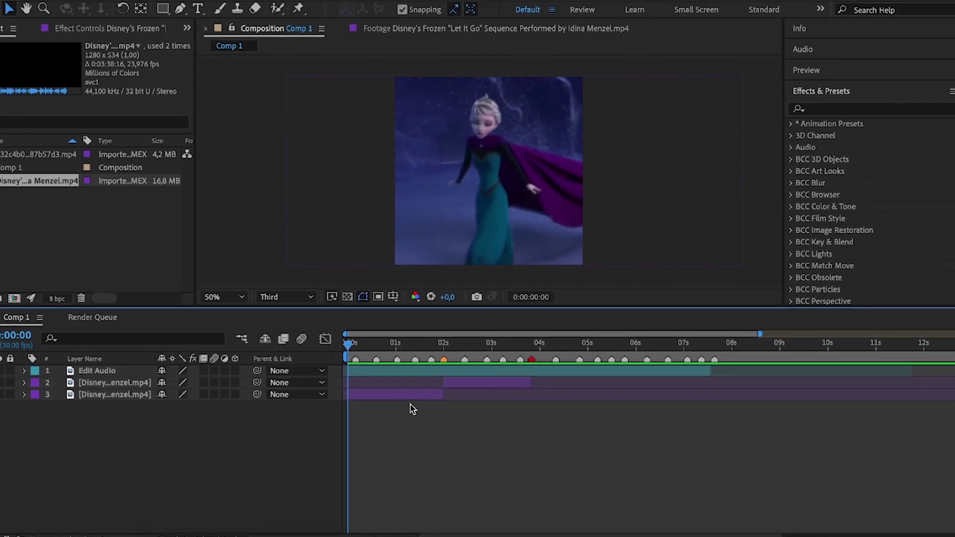
left_click(423, 395)
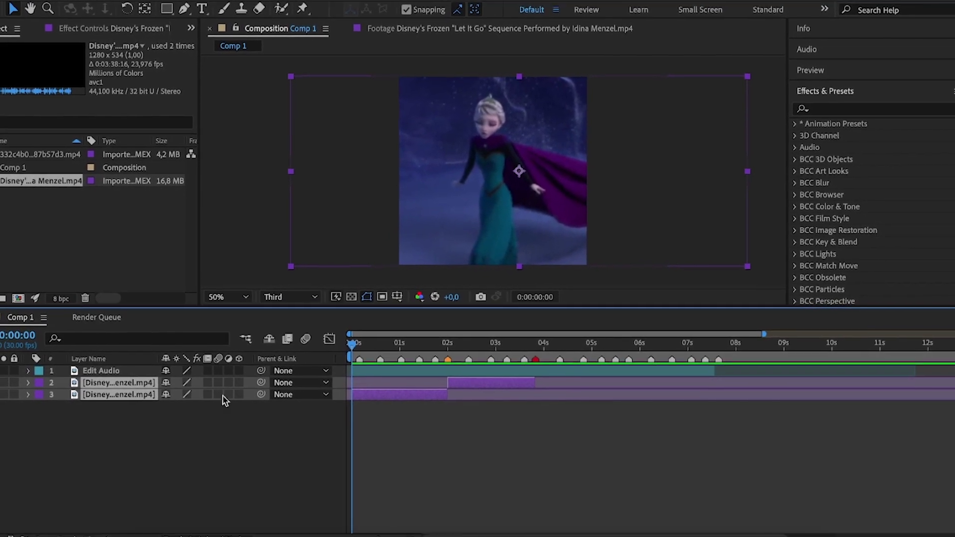
left_click(28, 383)
left_click(43, 468)
scroll(48, 468, "down", 1)
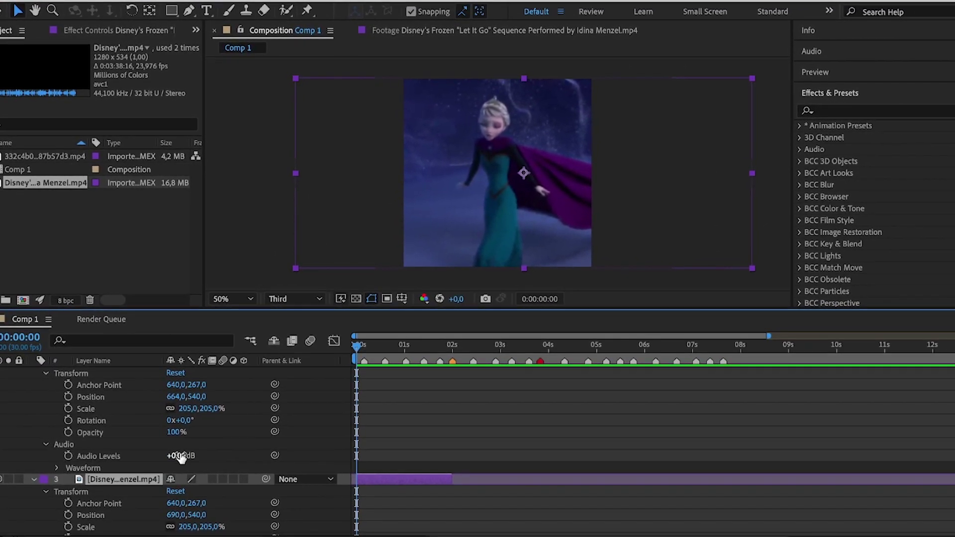
left_click_drag(181, 458, 23, 458)
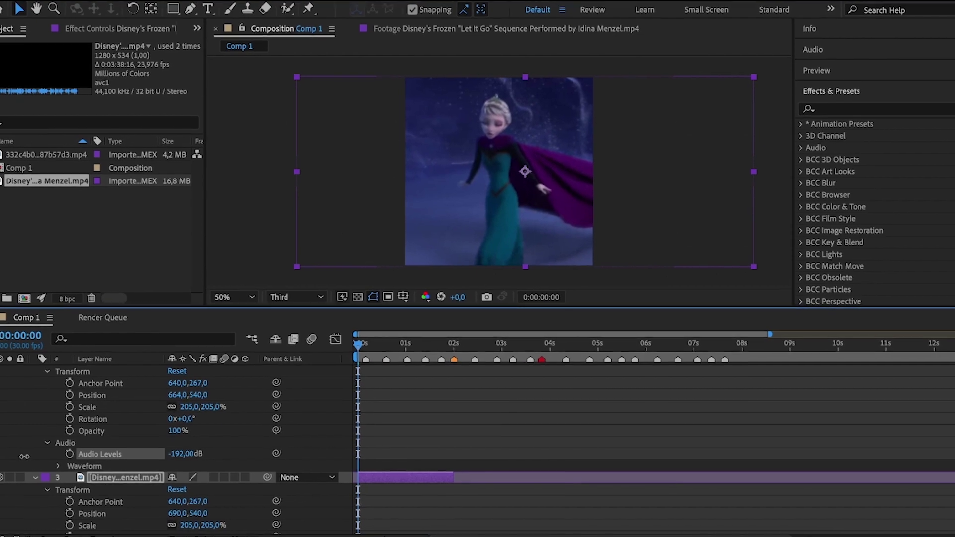
scroll(47, 378, "up", 2)
left_click(35, 383)
left_click(34, 395)
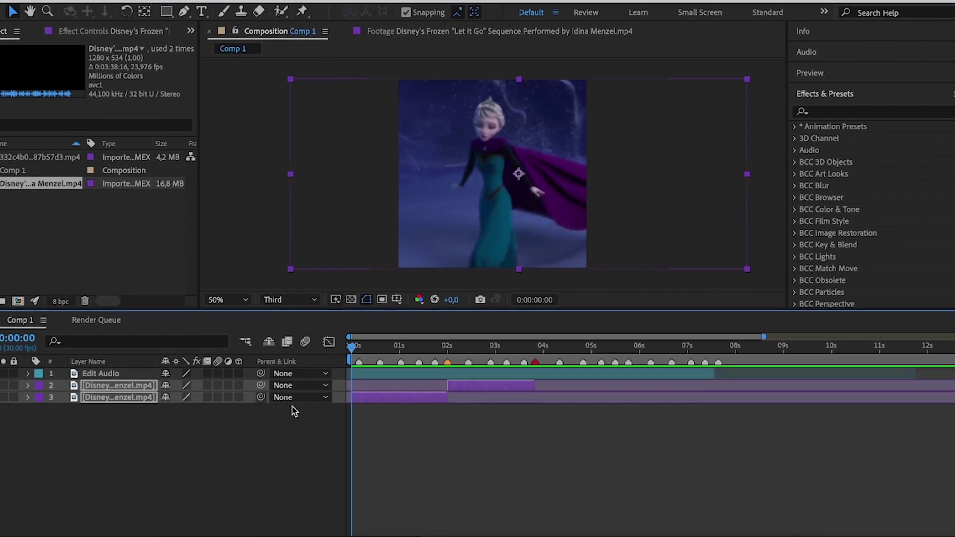
Step: Enable motion blur and frame blending on both Frozen clips
left_click(401, 431)
left_click(377, 397)
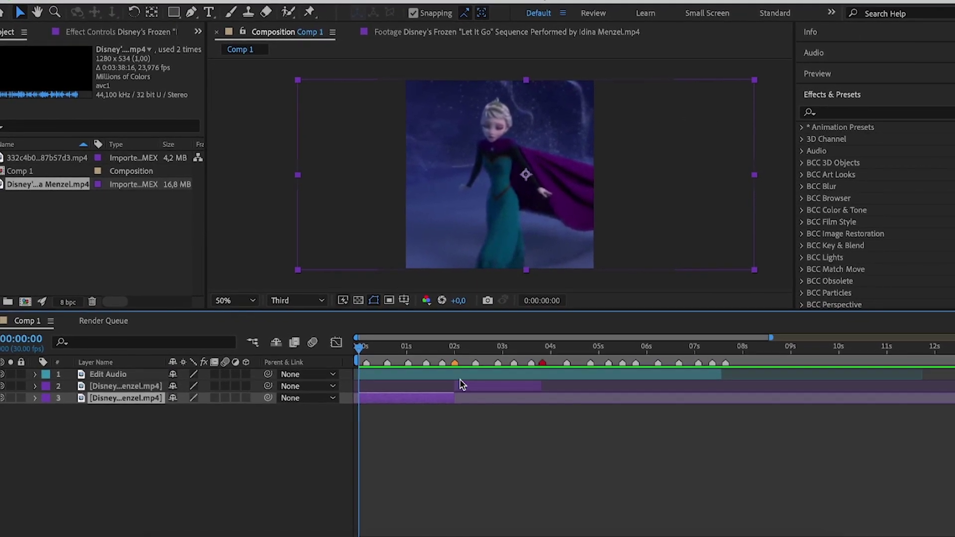
left_click(460, 385, "shift")
left_click(225, 386)
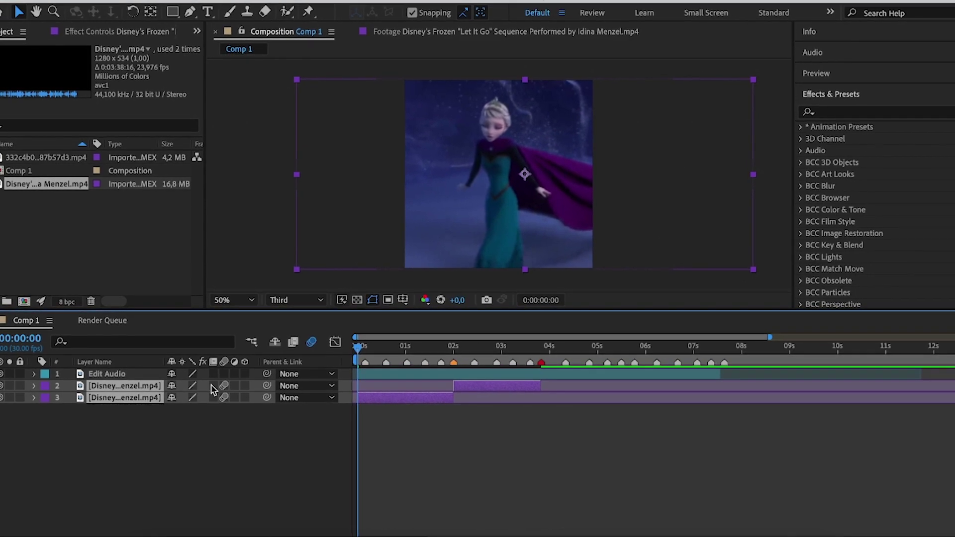
left_click(211, 386)
left_click(462, 482)
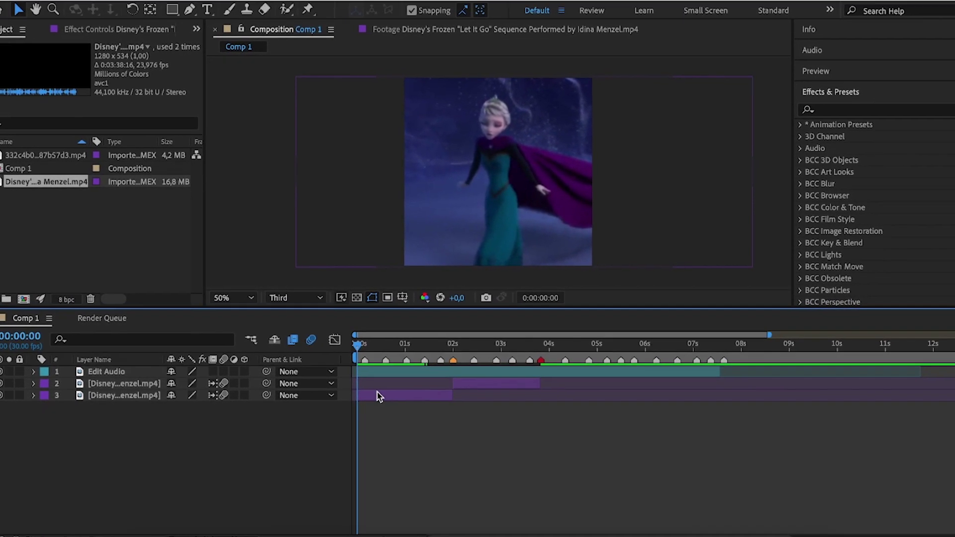
Step: Pre-compose each Frozen clip separately, moving all attributes and adjusting the composition duration to the layer's time span
left_click(372, 397)
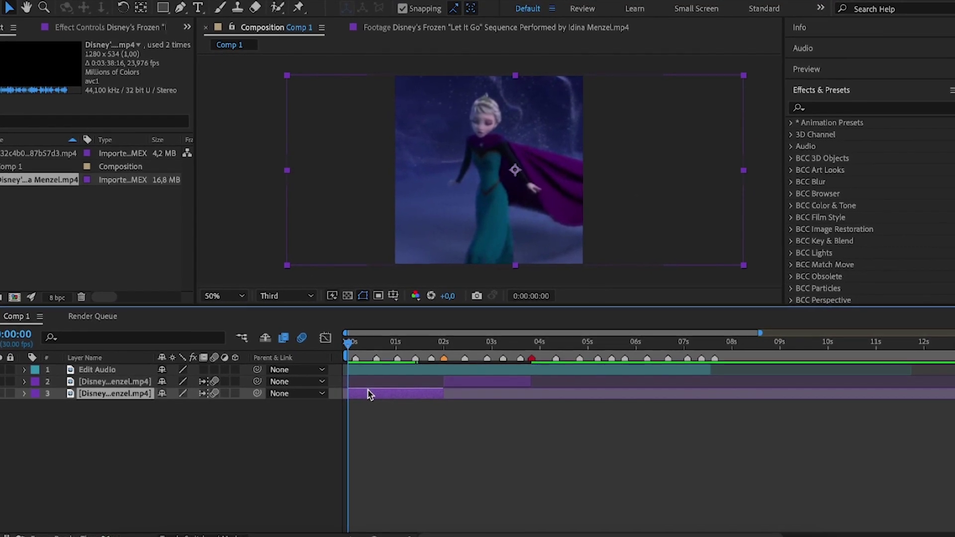
key("ctrl+shift+c")
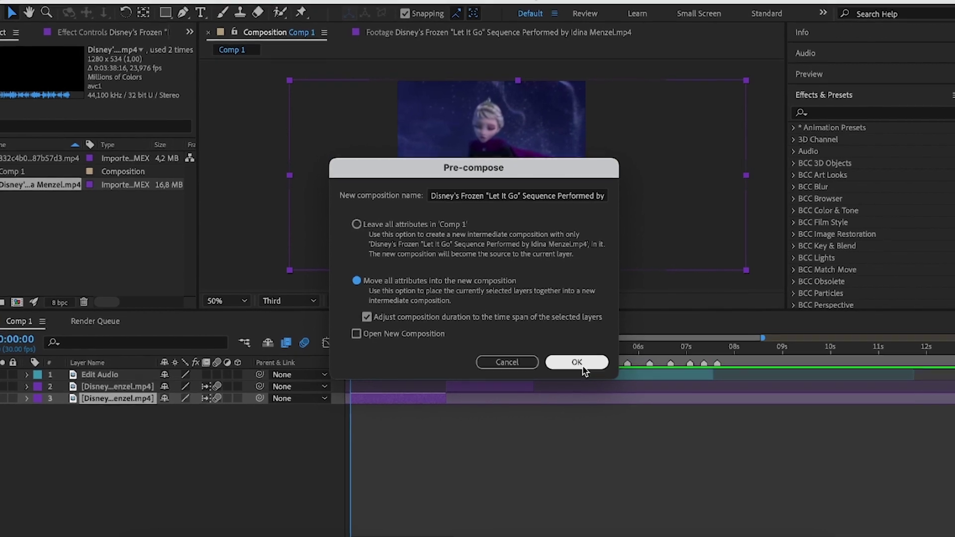
left_click(581, 362)
left_click(469, 387)
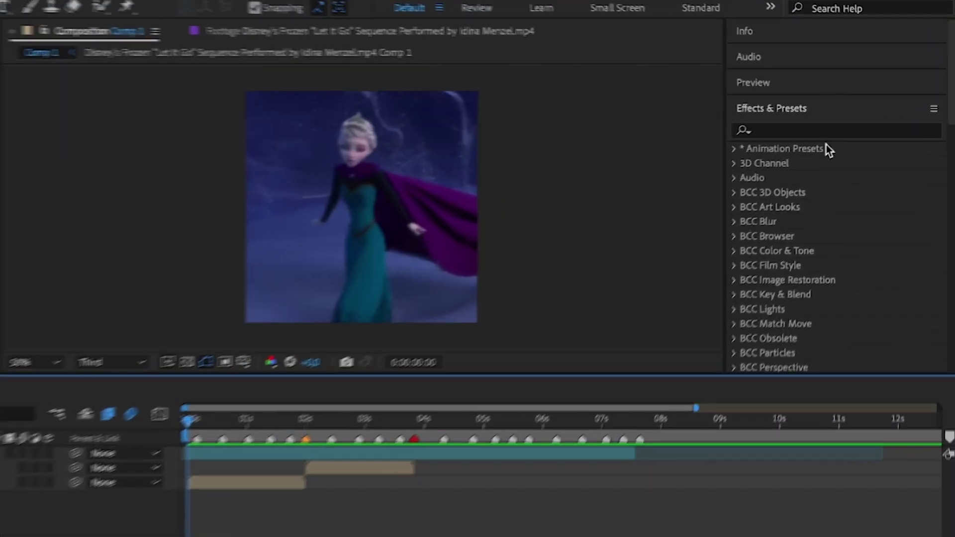
Step: Apply the Twixtor Pro effect to the first pre-composed clip and set Image Prep to Contrast/Edge Enhance
type("twict")
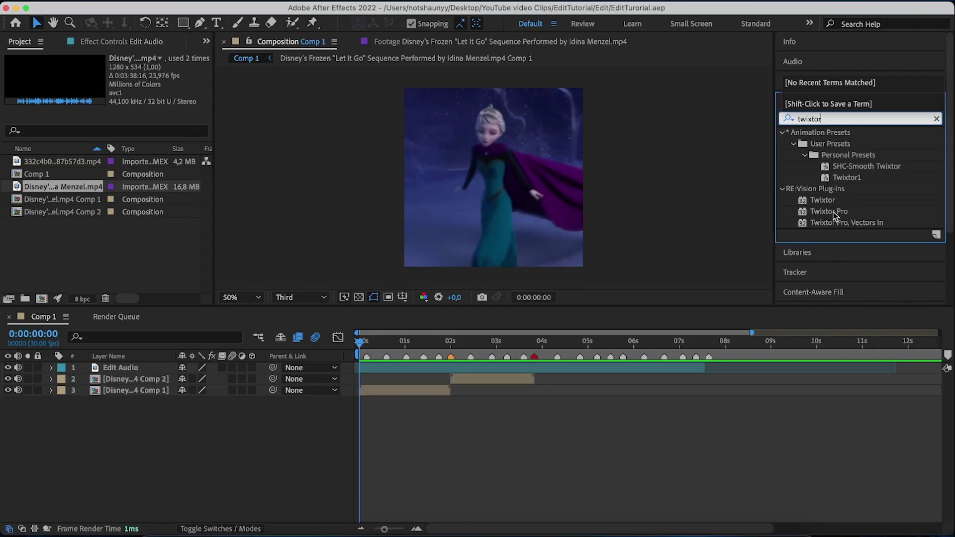
left_click_drag(429, 388, 410, 387)
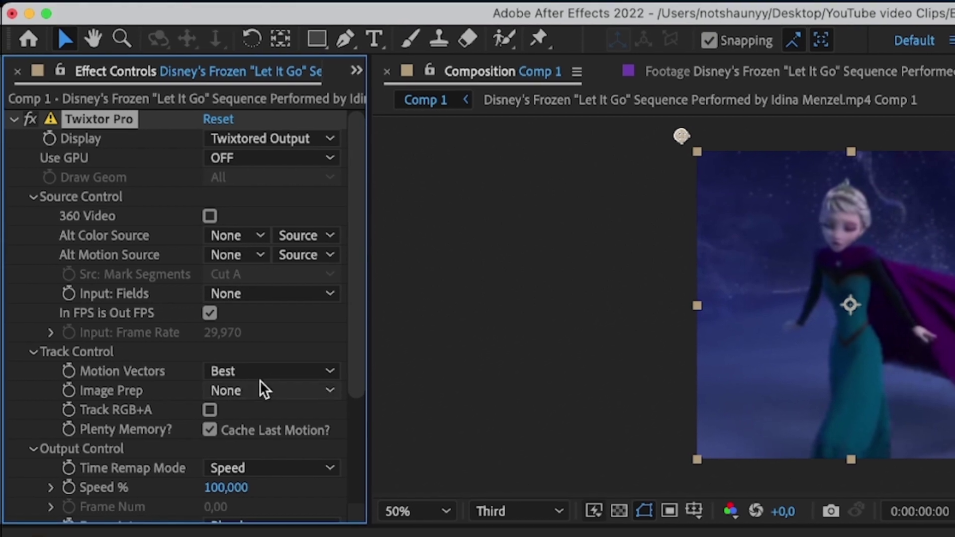
left_click(258, 386)
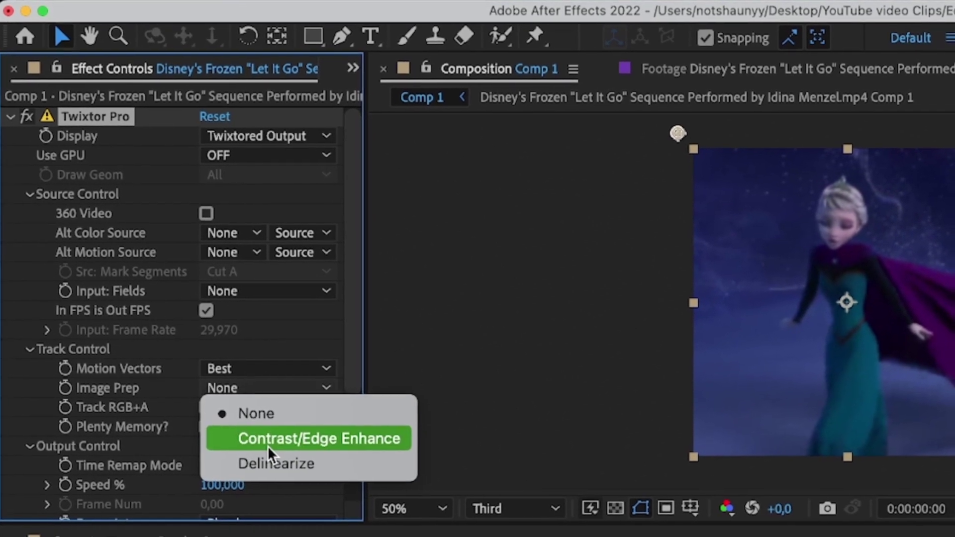
left_click(271, 446)
Step: Set Twixtor Pro's Frame Interp to Motion Weighted Blend and Warping to Inverse w/ Smart Blend
scroll(67, 413, "down", 6)
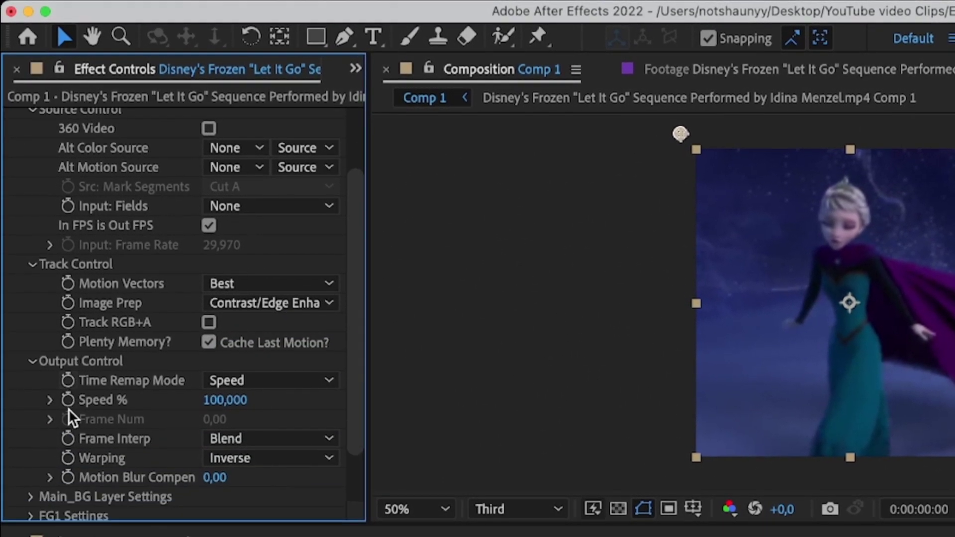
left_click(249, 375)
left_click(258, 449)
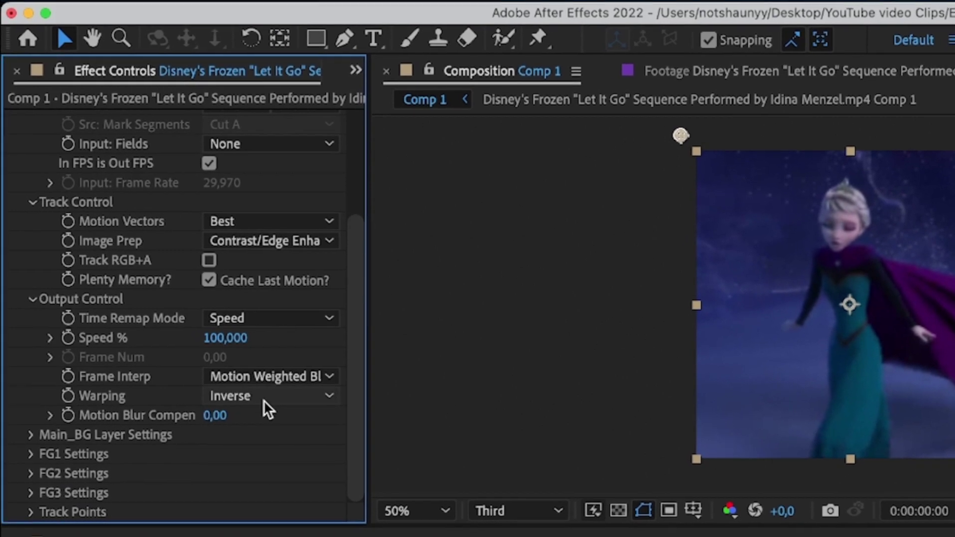
left_click(264, 396)
left_click(271, 449)
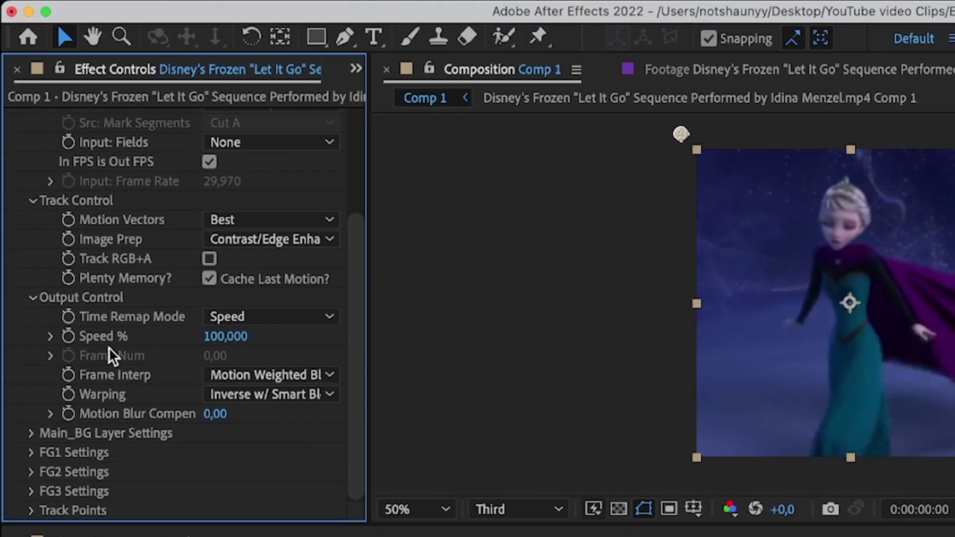
Step: Keyframe Twixtor Pro's Speed % at the start of the first clip with a value of 145
left_click(224, 338)
type("145")
key("Return")
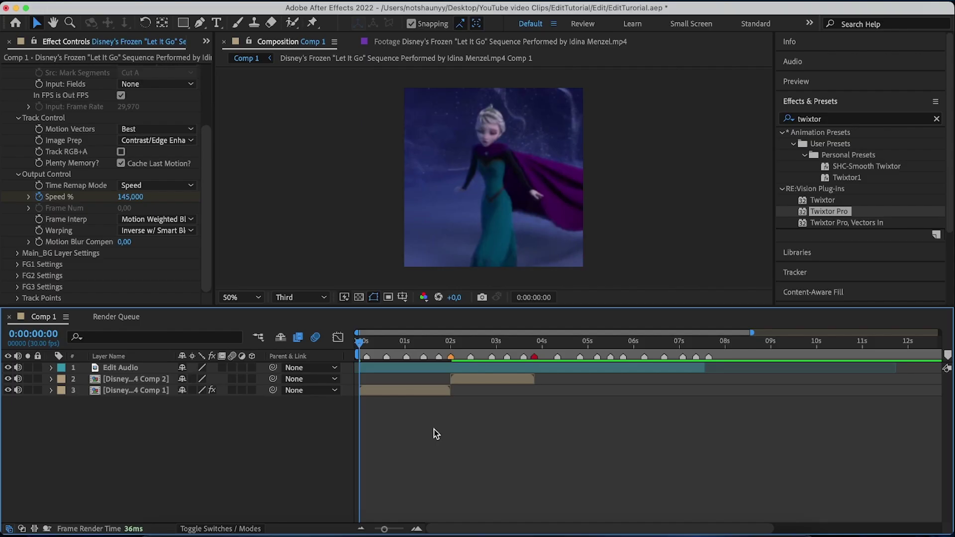
Step: Add Speed % keyframes of 145 to the first clip at the timeline markers from 0:00:00:05 to 0:00:01:22
key("equal")
key("equal")
key("equal")
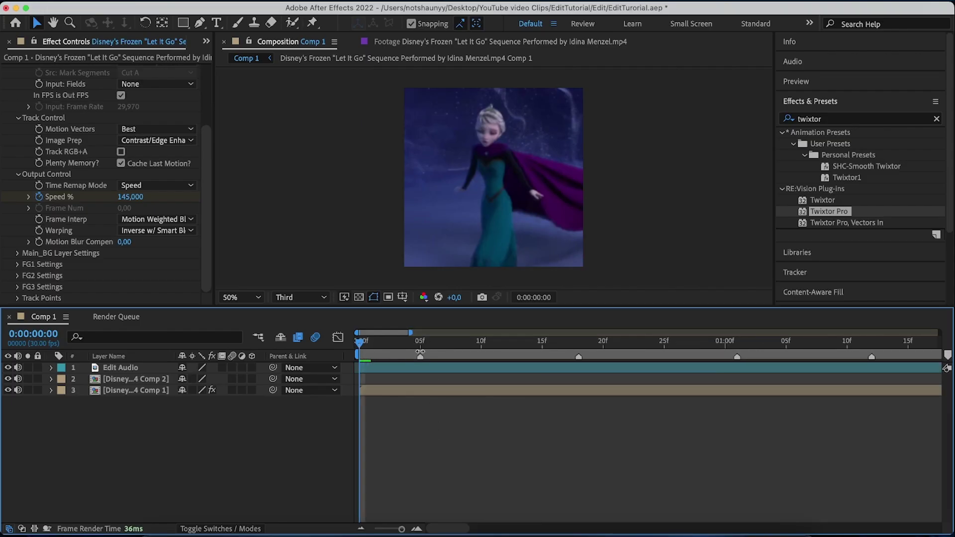
key("u")
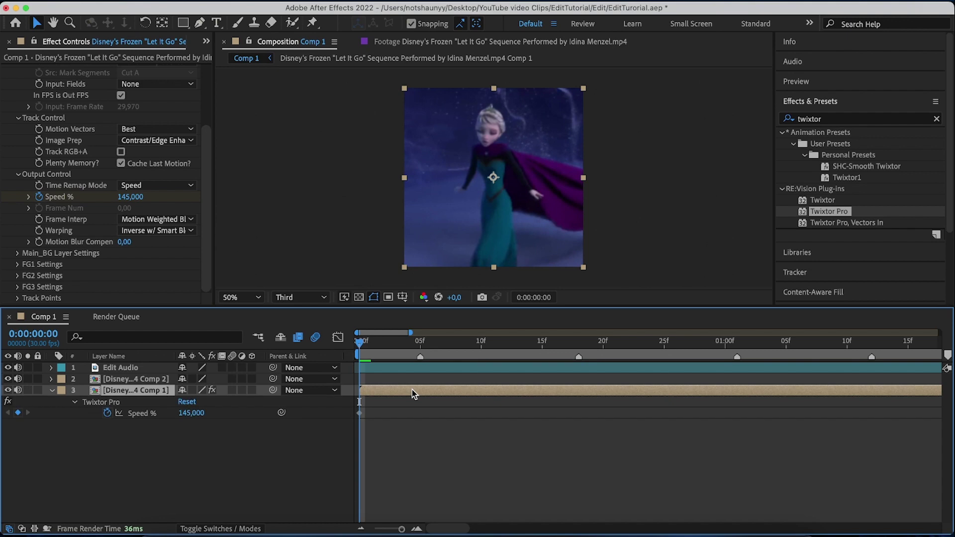
left_click(421, 344)
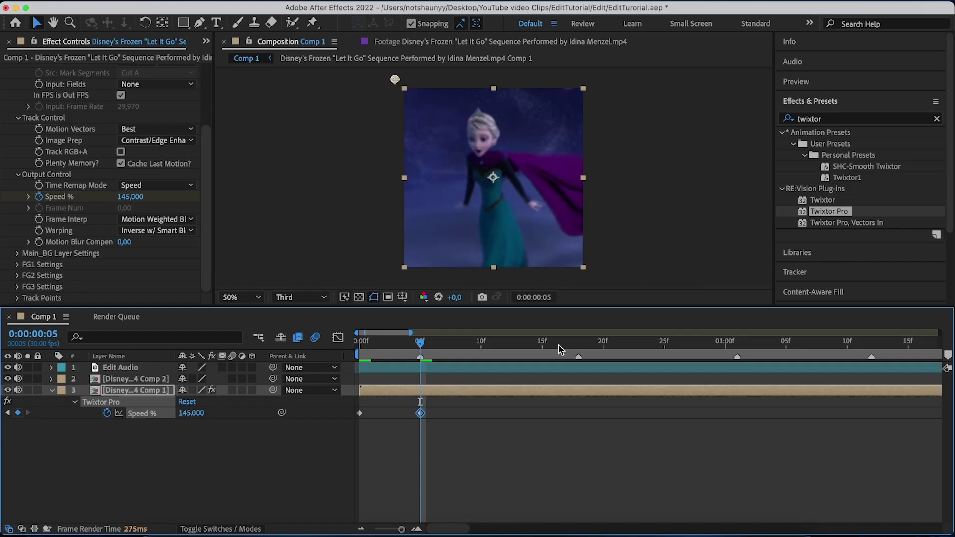
left_click(578, 343)
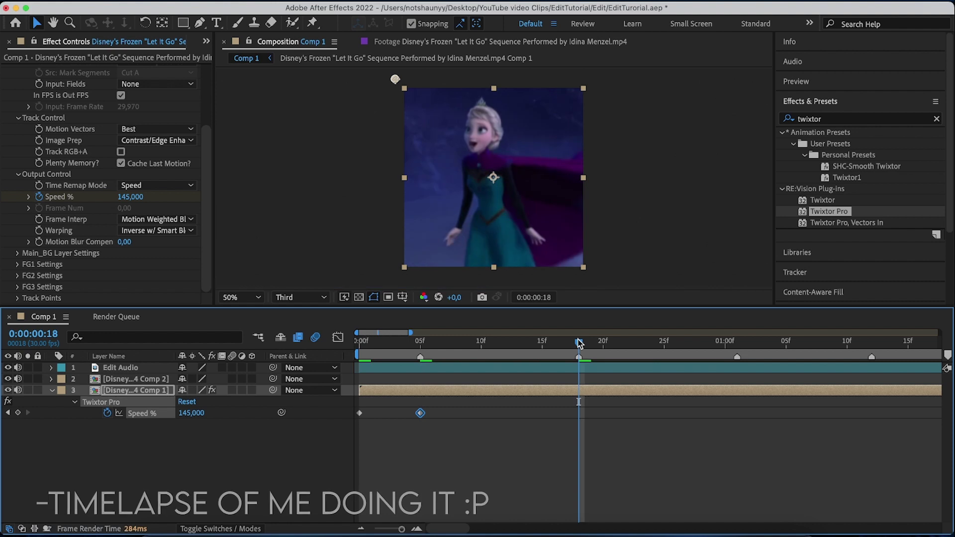
left_click(740, 343)
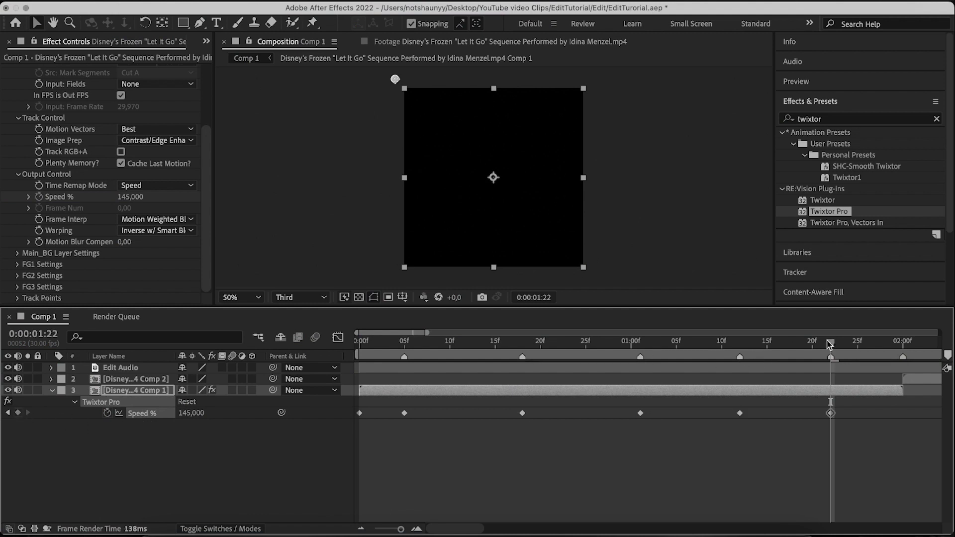
Step: Add a Speed % keyframe of 145 at 0:00:02:00 and keyframes of 60 between the markers, from 0:00:00:02 to 0:00:01:26
left_click(901, 341)
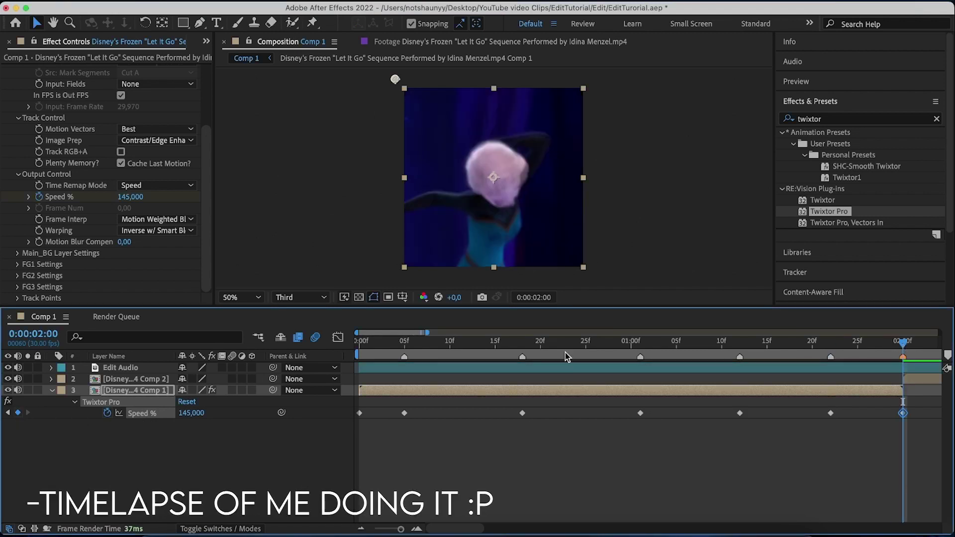
mouse_move(371, 344)
left_mouse_down()
mouse_move(355, 359)
mouse_move(381, 359)
left_mouse_up()
left_click(191, 412)
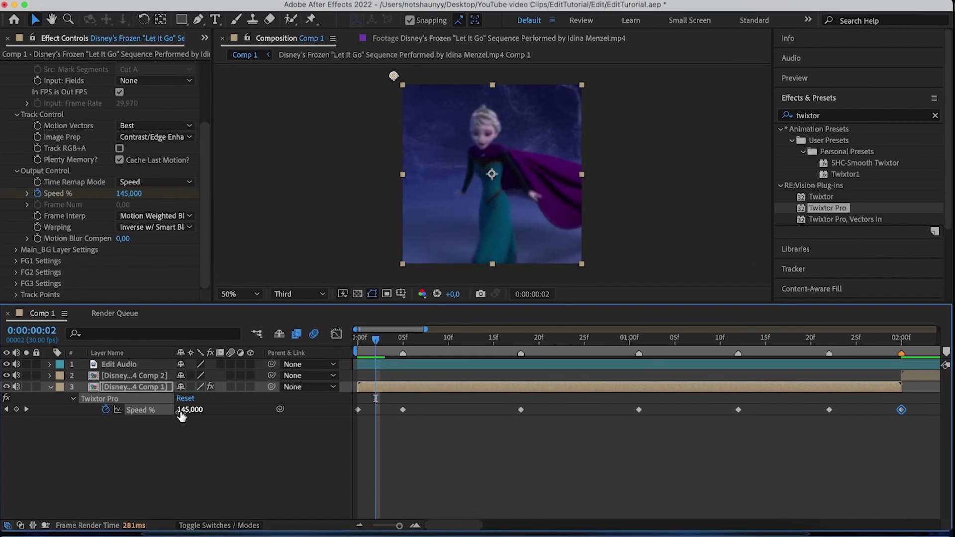
type("60")
key("Return")
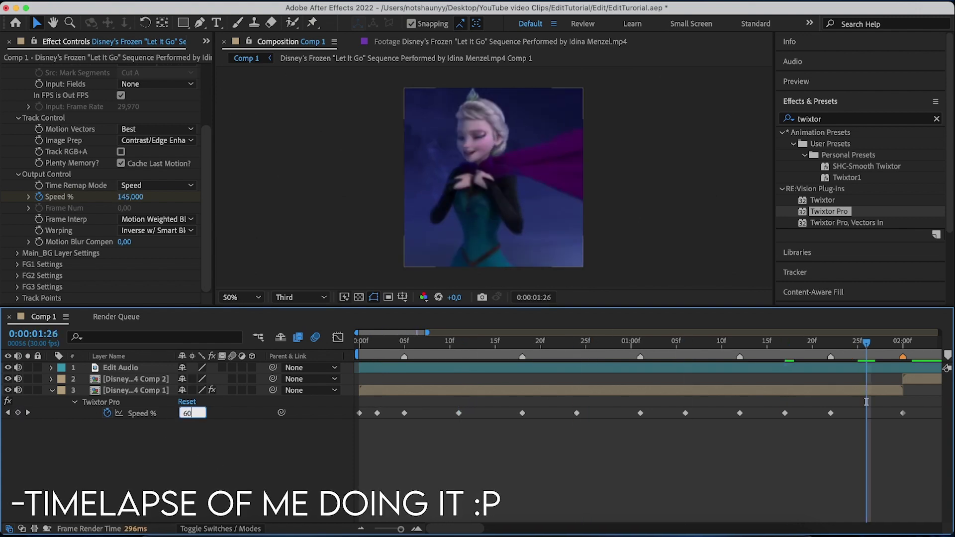
type("0")
key("Return")
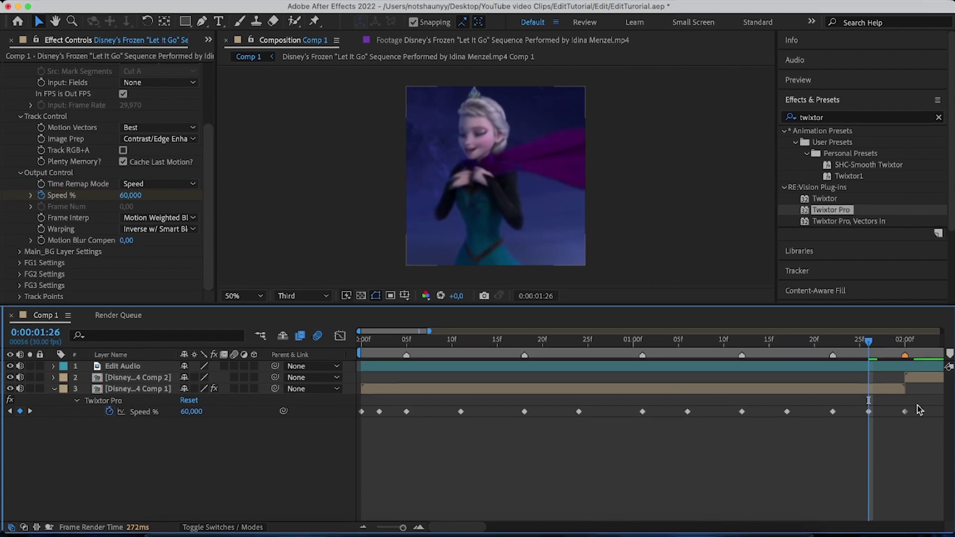
Step: Apply Easy Ease to all of the first clip's Speed % keyframes
left_click_drag(920, 407, 351, 418)
right_click(372, 410)
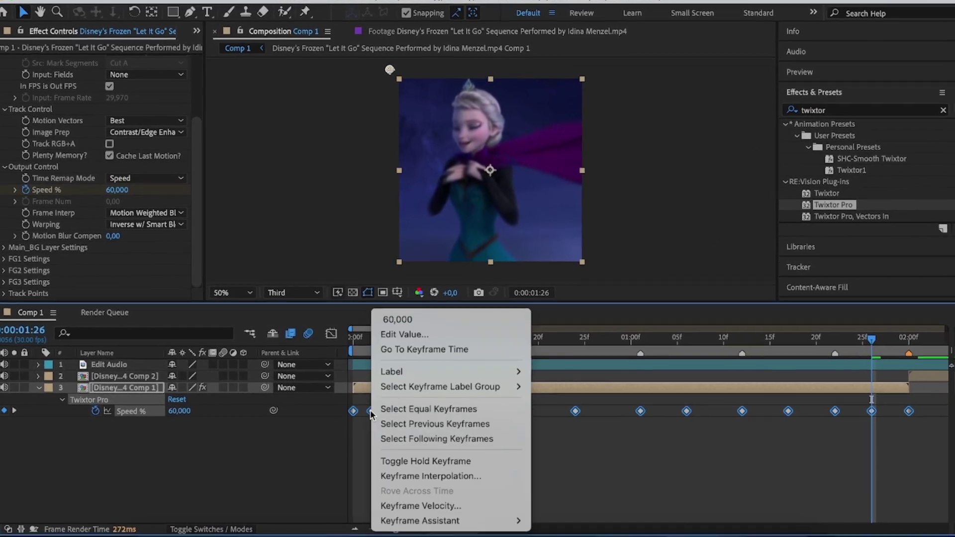
mouse_move(464, 521)
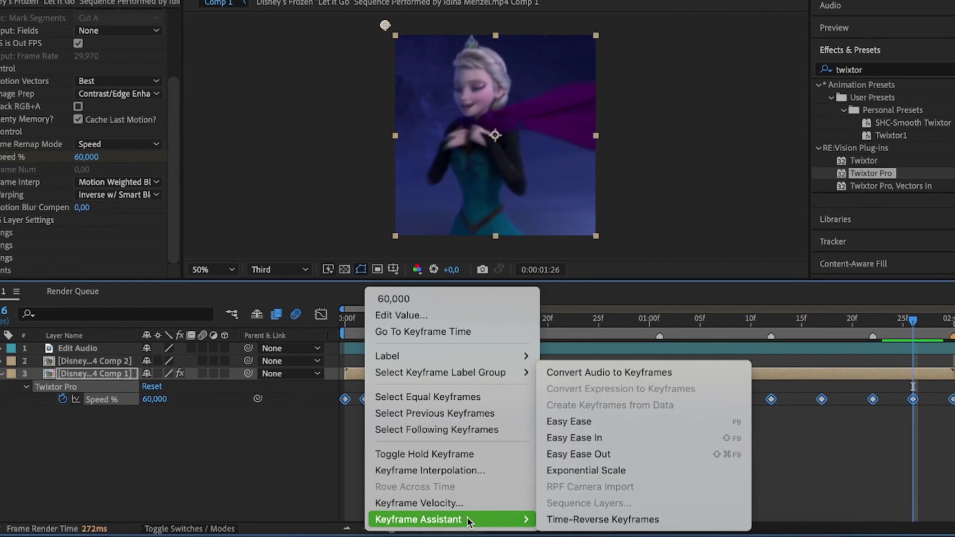
left_click(592, 423)
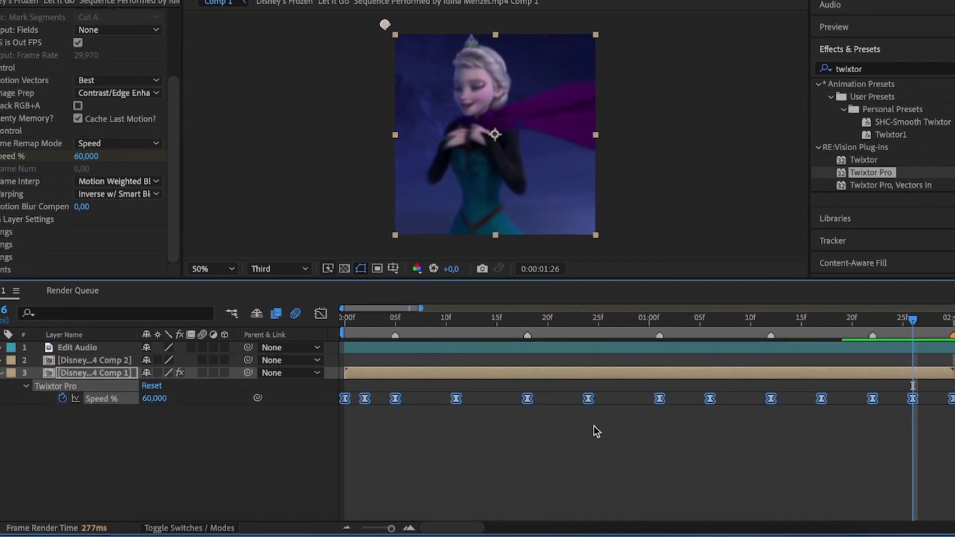
Step: Shape the Speed % curve in the Graph Editor into sharp peaks at the 145 keyframes and wide, rounded valleys at the 60 keyframes
key("shift+F3")
left_click_drag(953, 379, 315, 335)
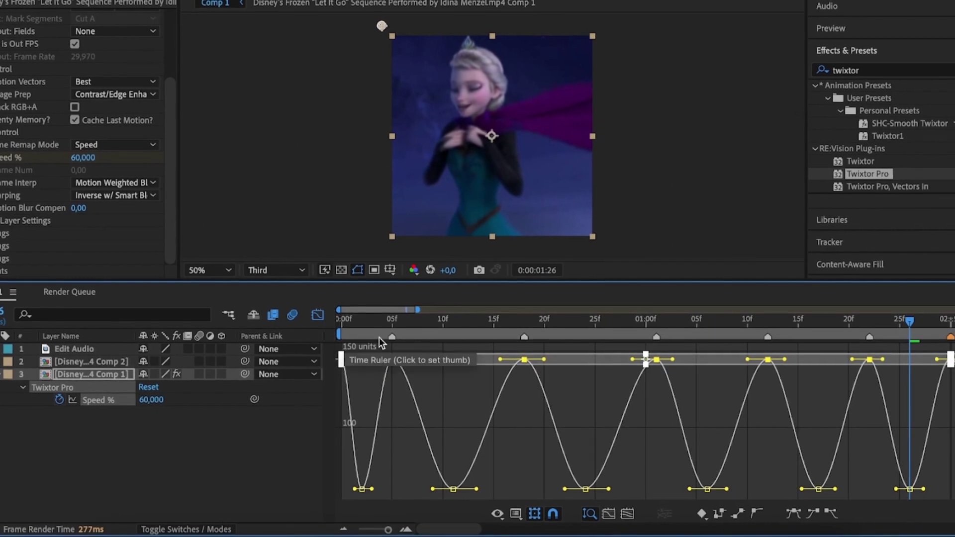
left_click_drag(547, 362, 512, 403)
left_click_drag(509, 362, 529, 403)
left_click_drag(953, 476, 309, 503)
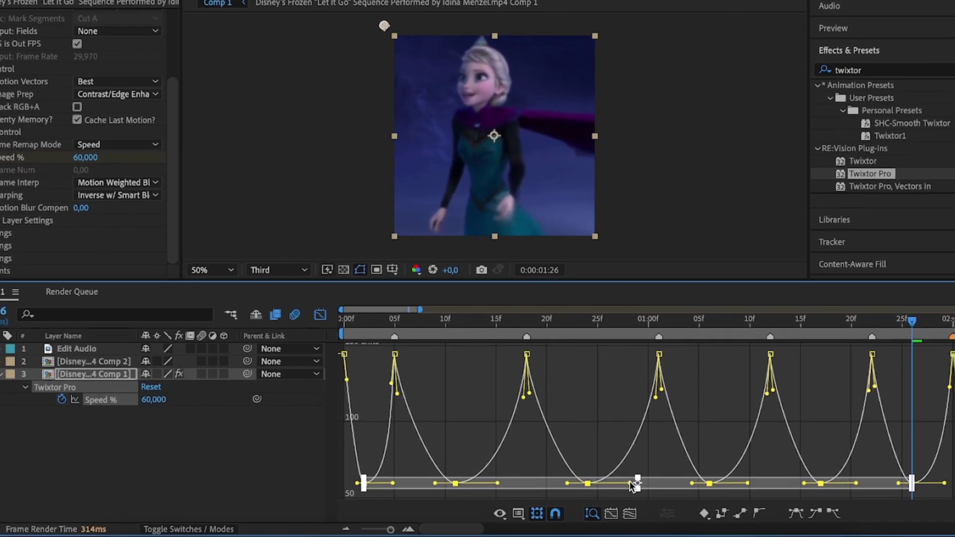
key("F9")
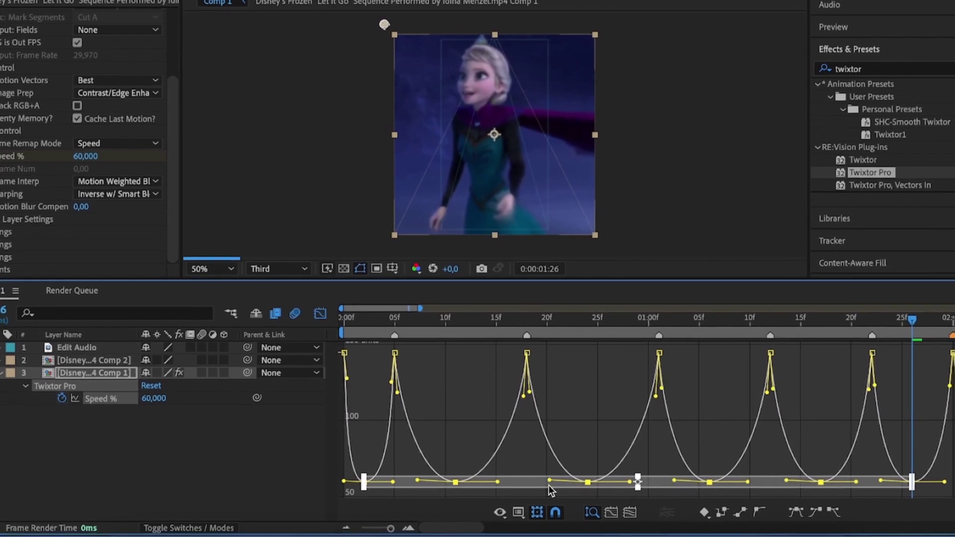
key("shift+F3")
left_click(632, 453)
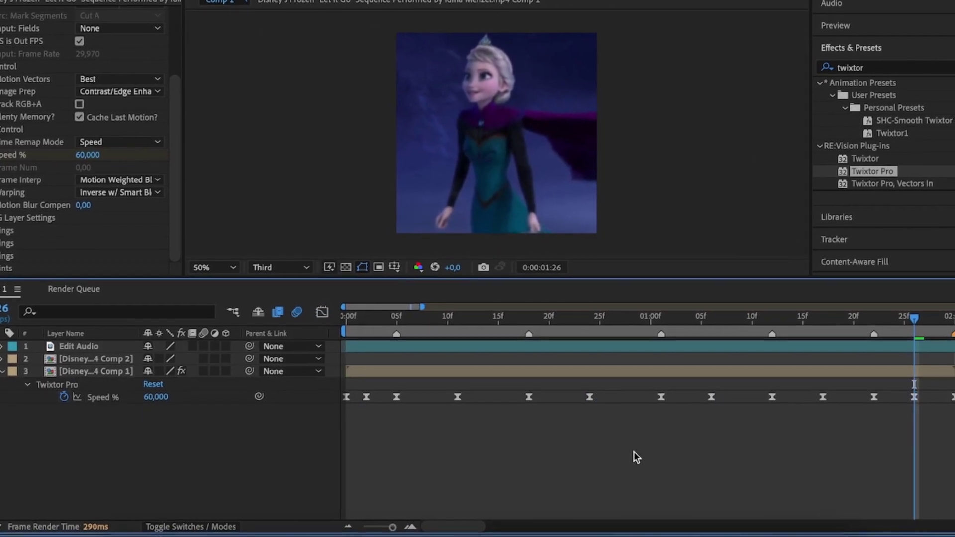
Step: Play back the two speed-ramped clips from the start of the composition
key("minus")
left_click_drag(378, 319, 277, 338)
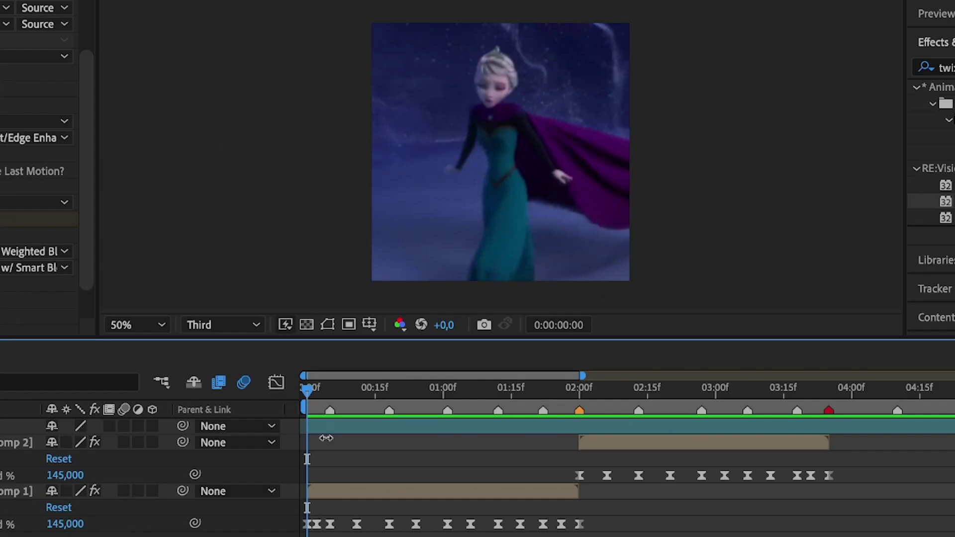
key("space")
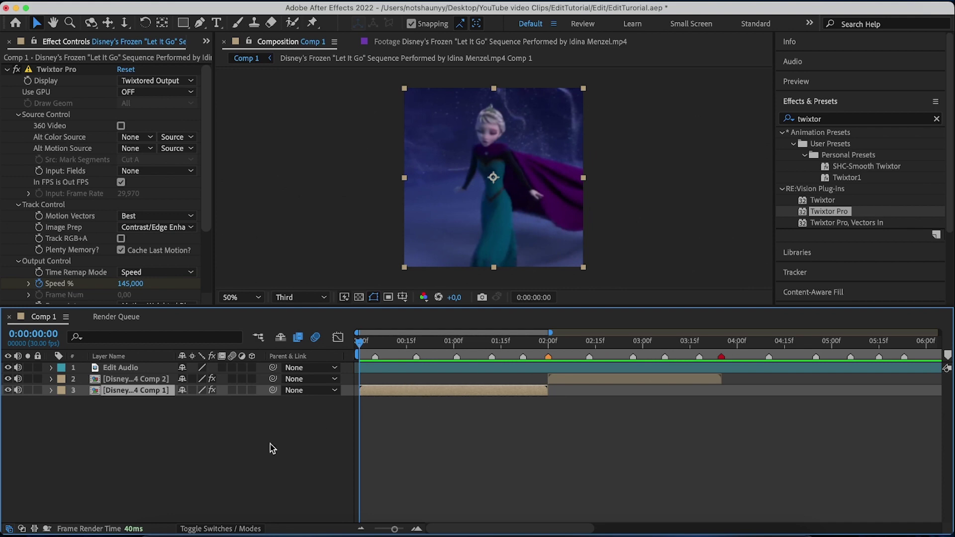
Step: Create a null object above the first clip and parent the clip to it
right_click(257, 445)
mouse_move(335, 364)
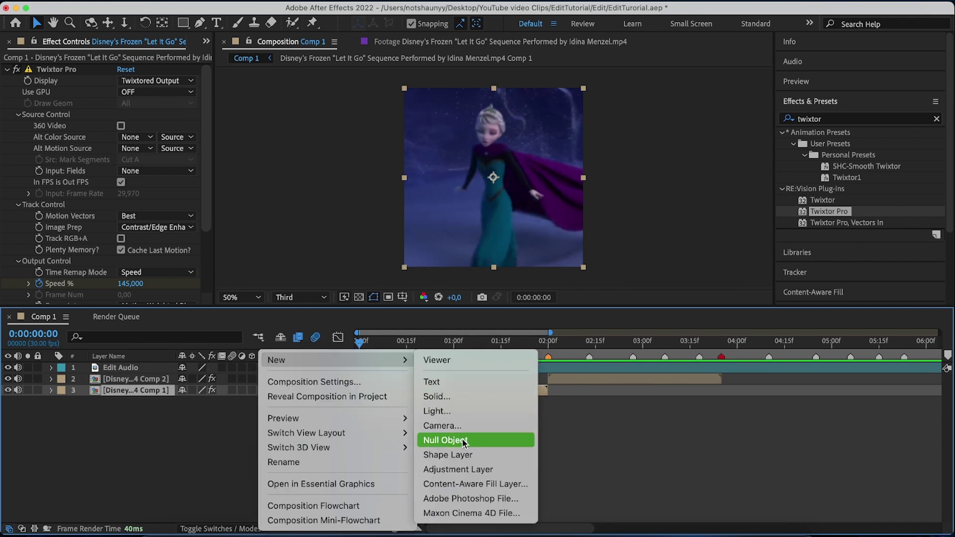
left_click(445, 440)
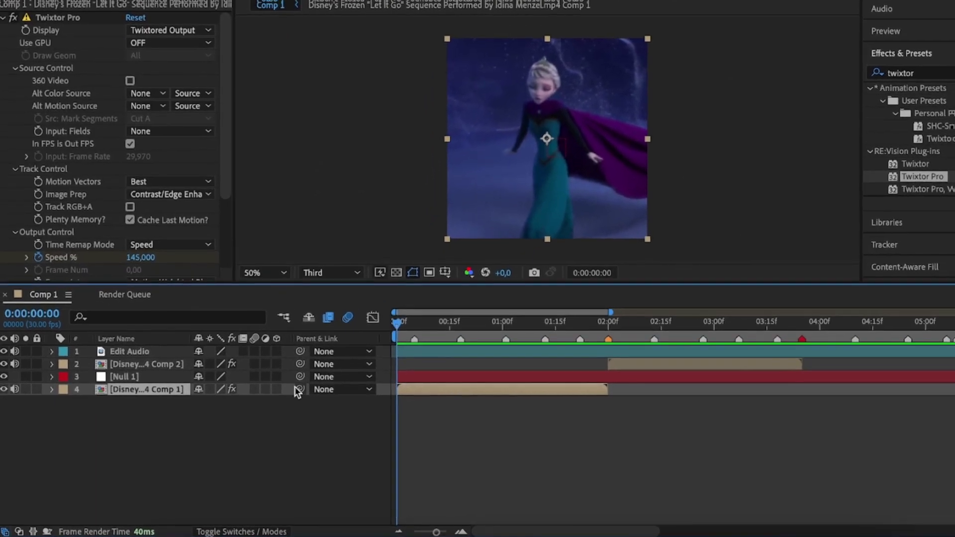
left_click_drag(300, 389, 409, 372)
Step: Keyframe Null 1's Scale at 100% at the start of the composition
left_click(407, 372)
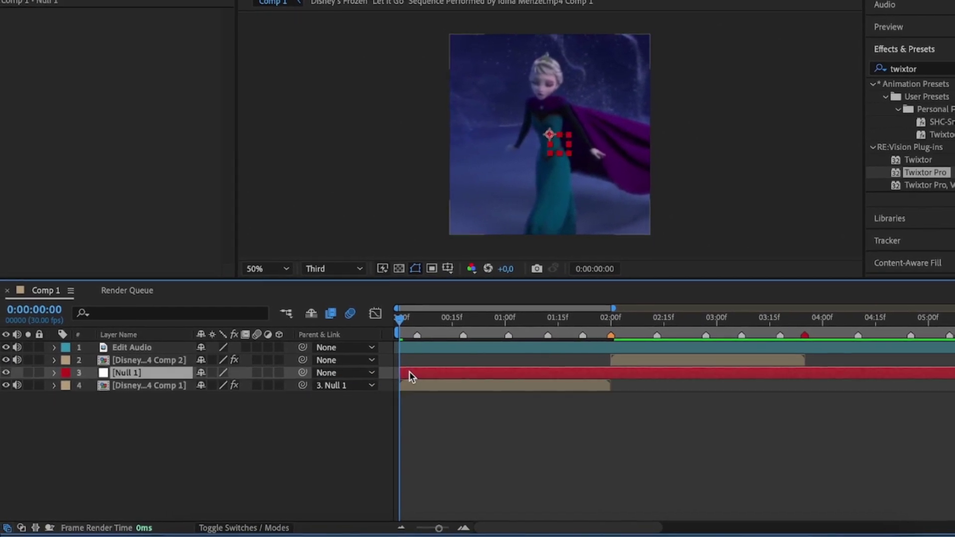
key("s")
left_click(422, 458)
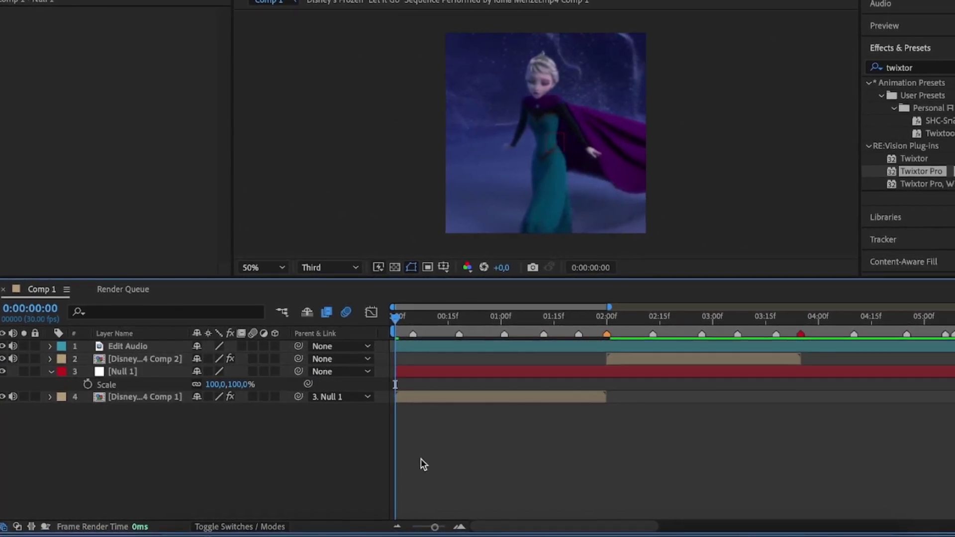
key("=")
key("=")
left_click(88, 388)
Step: Keyframe Null 1's Scale to 115% at 0:00:00:05 and shift that keyframe two frames later to 0:00:00:07
left_click(467, 324)
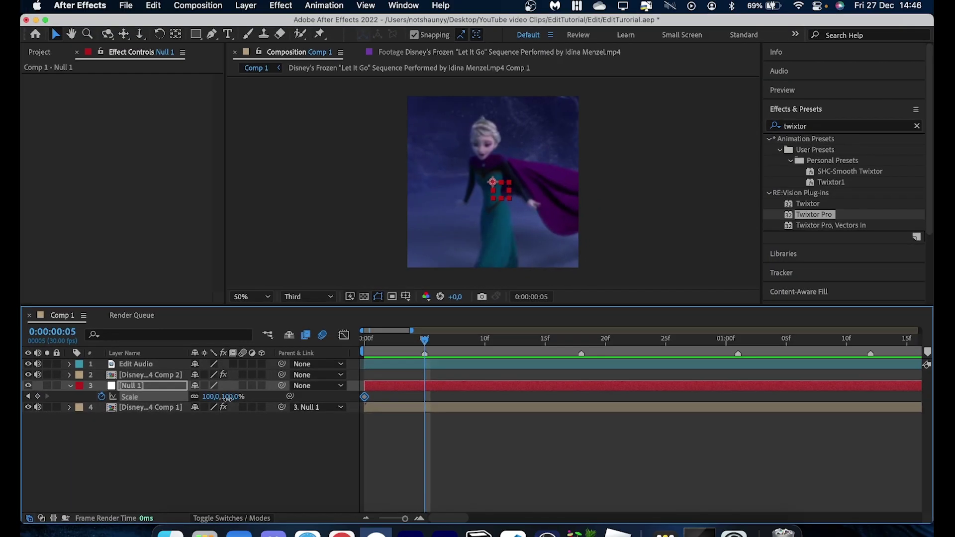
left_click(243, 388)
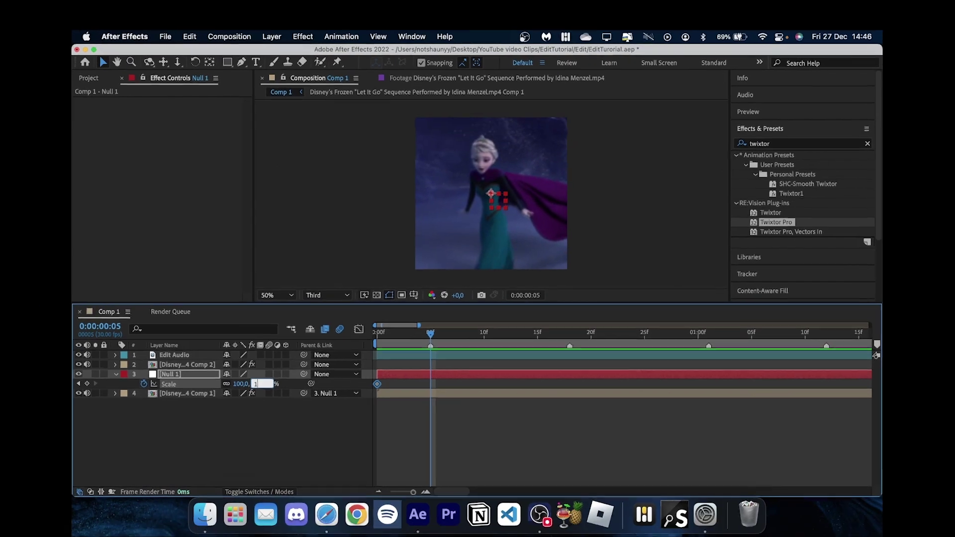
type("115")
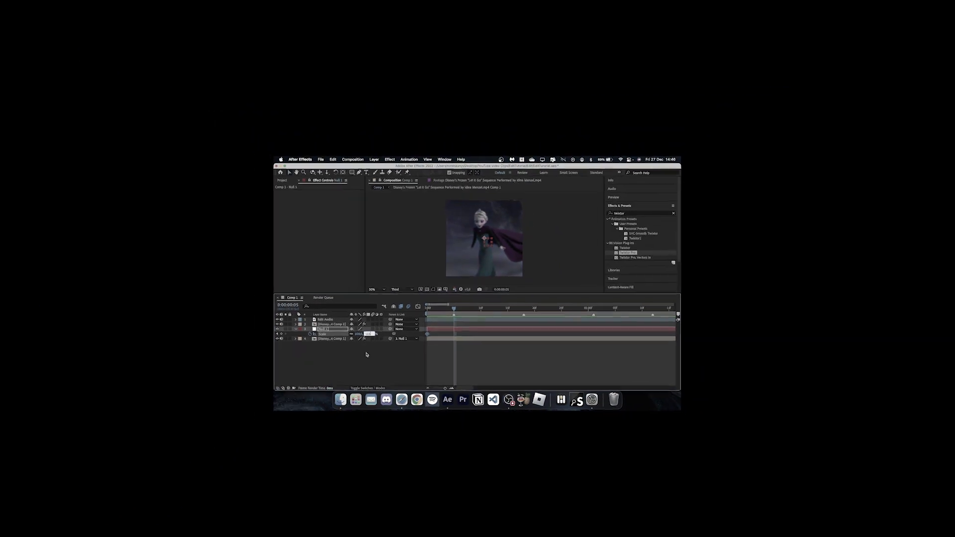
left_click(283, 424)
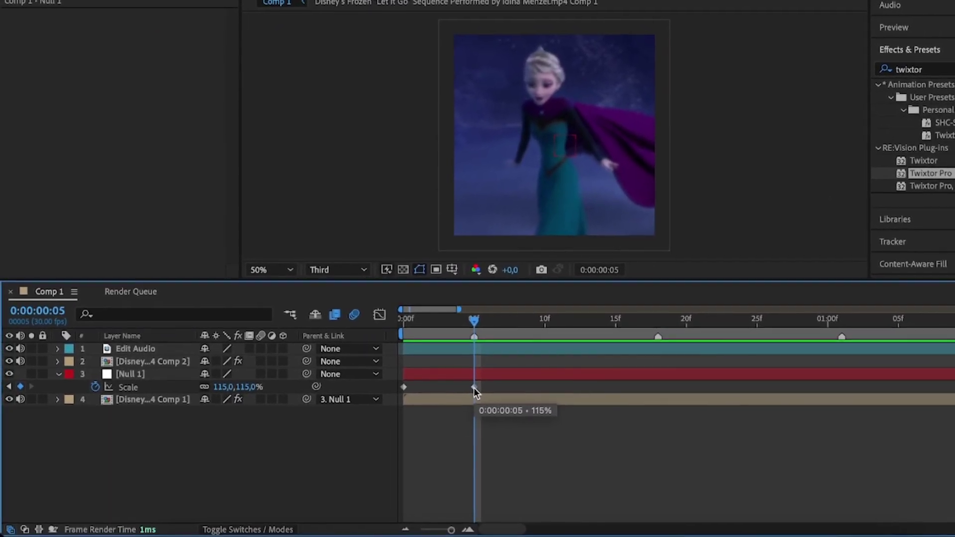
left_click_drag(473, 386, 503, 388)
left_click(514, 397)
Step: Create a second null object above Null 1 and parent Null 1 to it
left_click(484, 374)
right_click(346, 327)
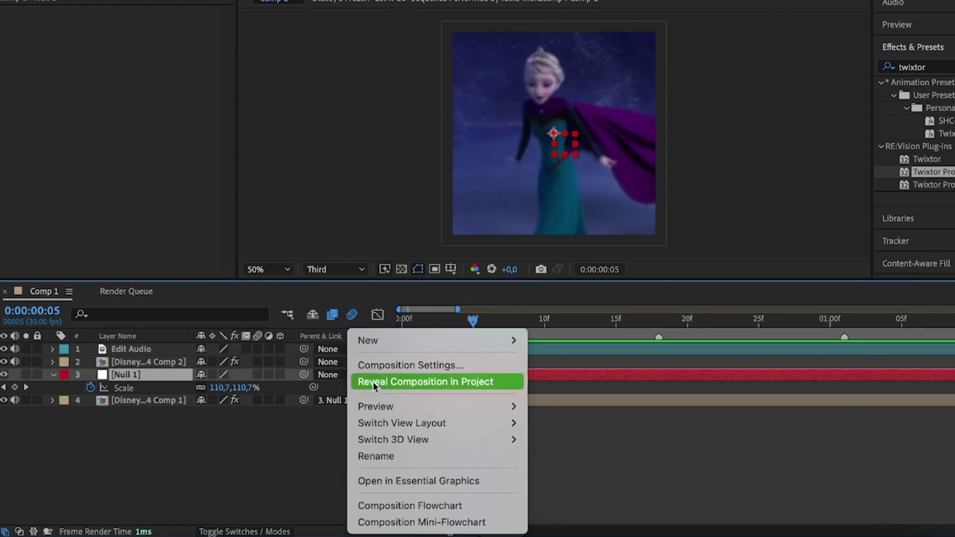
mouse_move(402, 339)
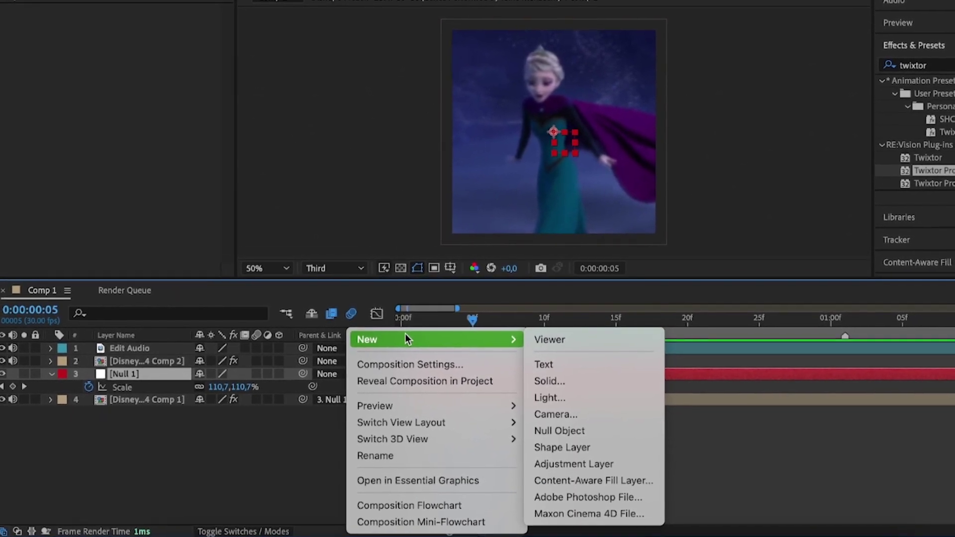
left_click(565, 433)
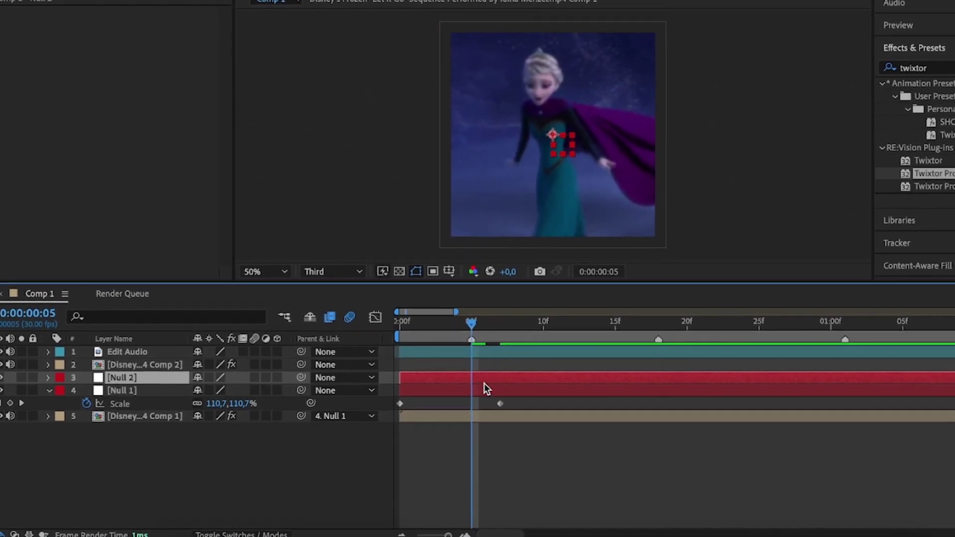
left_click_drag(299, 391, 438, 383)
Step: Keyframe Null 2's Scale at 100% at 0:00:00:05 and 89% at 0:00:00:18, and preview the zoom
left_click(441, 376)
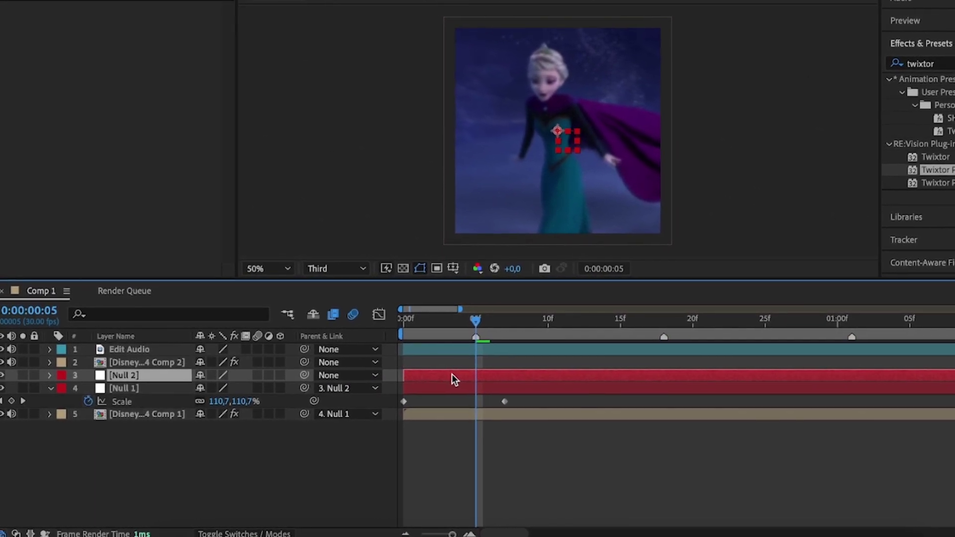
key("p")
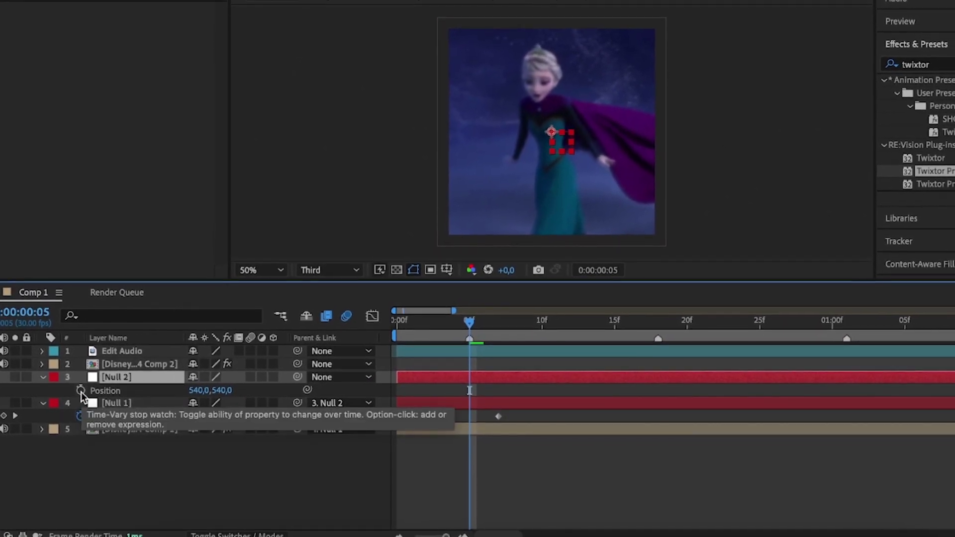
key("s")
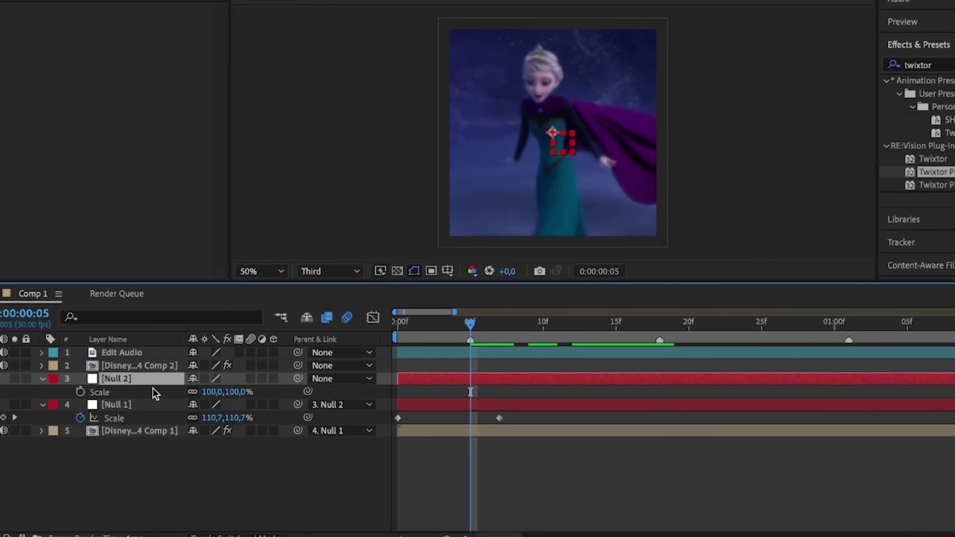
left_click(81, 392)
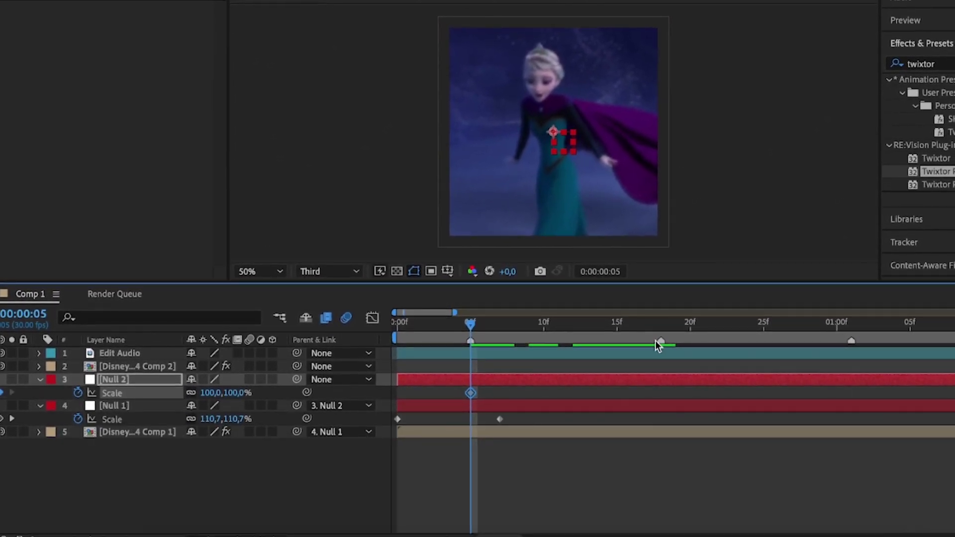
left_click(661, 329)
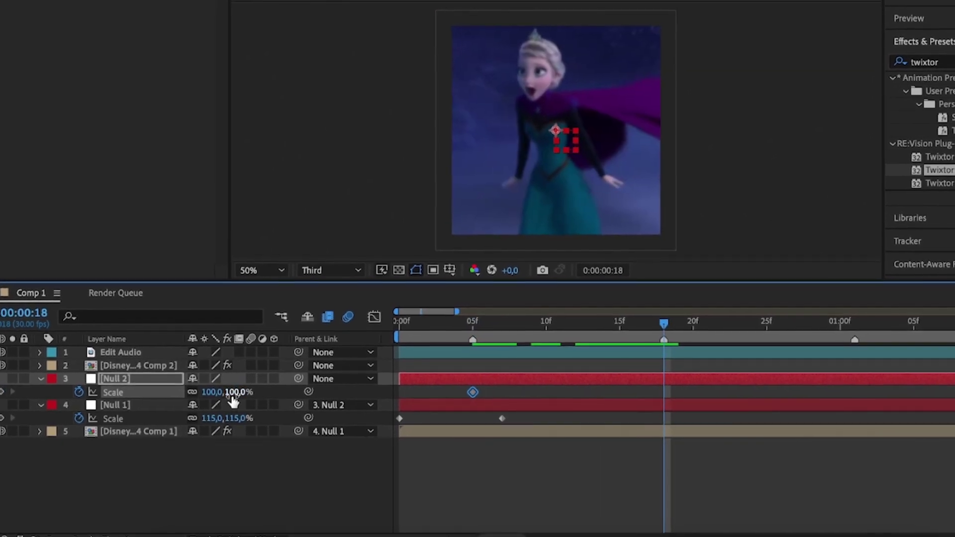
left_click_drag(240, 396, 234, 392)
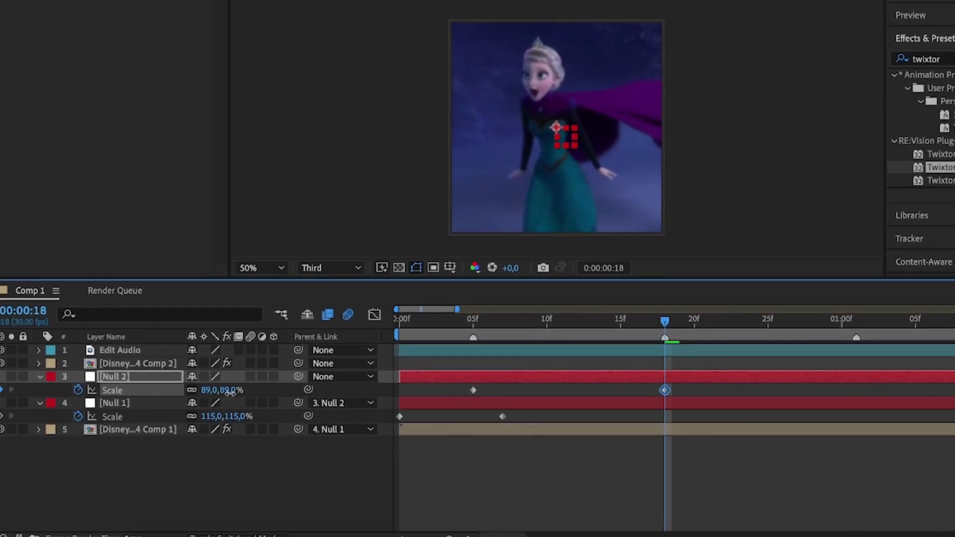
key("space")
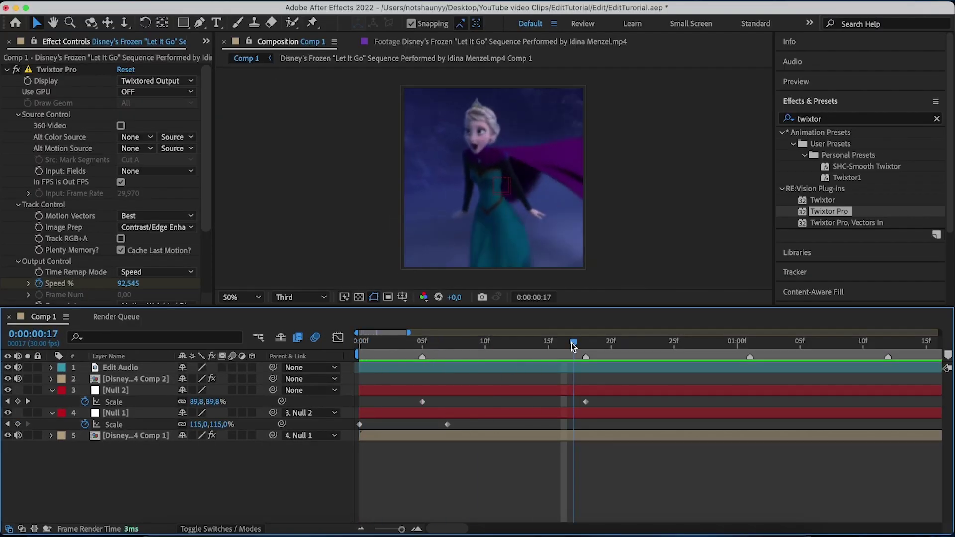
Step: Apply Easy Ease to both of Null 1's Scale keyframes
left_click_drag(467, 419, 351, 443)
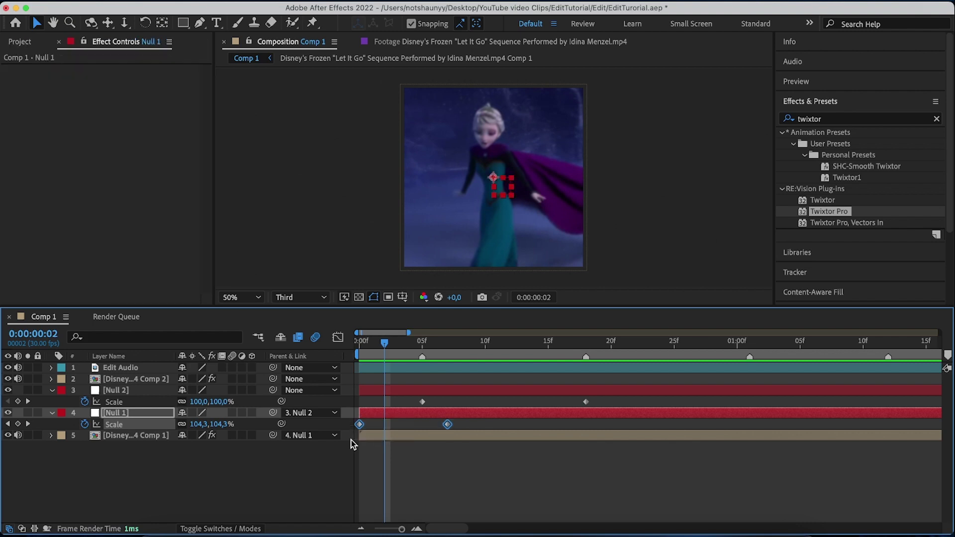
right_click(447, 423)
mouse_move(547, 520)
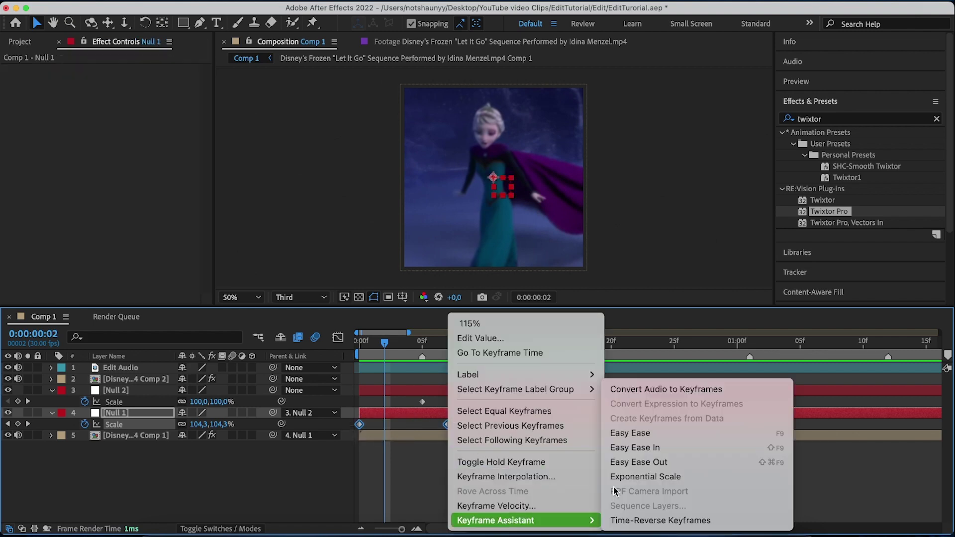
left_click(665, 432)
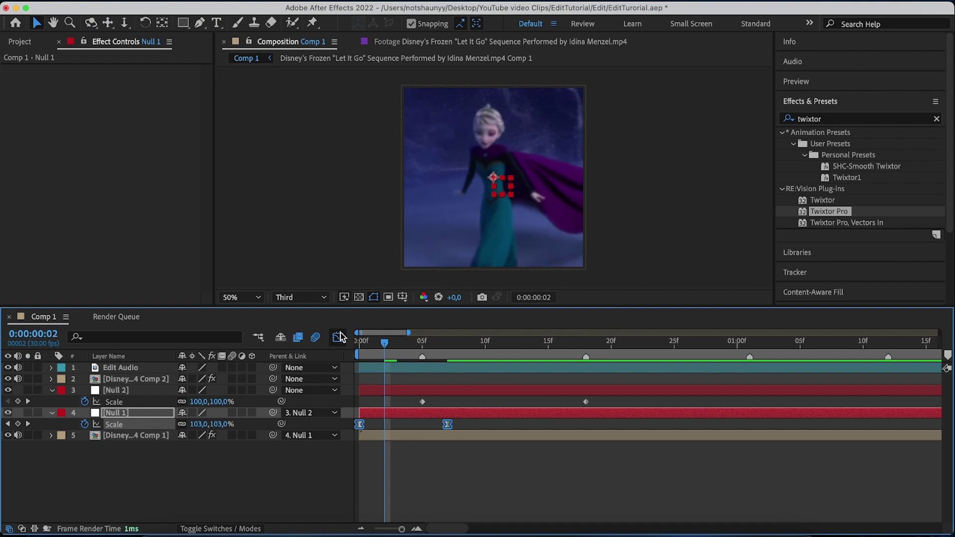
Step: Steepen Null 1's Scale speed curve by extending the ease handles of both keyframes inward
left_click(338, 337)
left_click(498, 514)
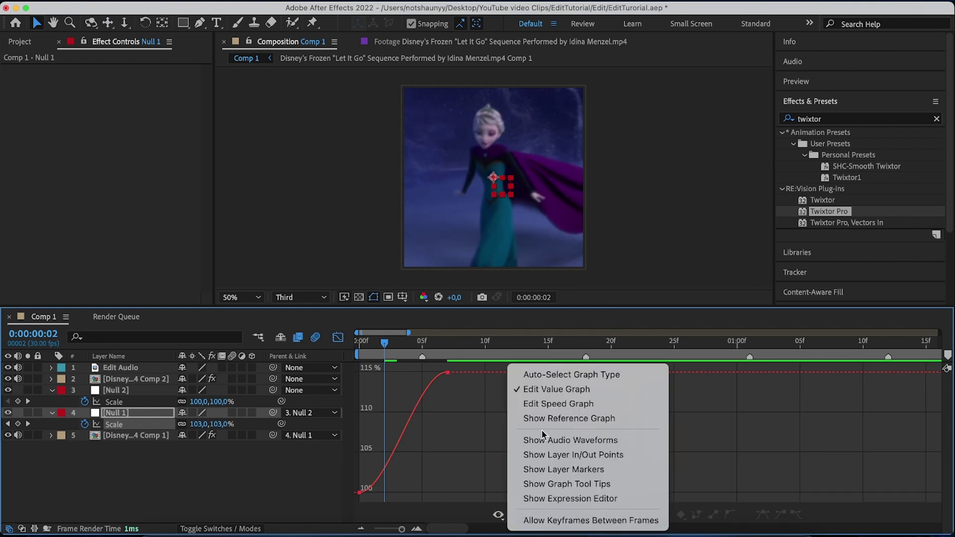
left_click(557, 403)
left_click_drag(549, 366, 343, 508)
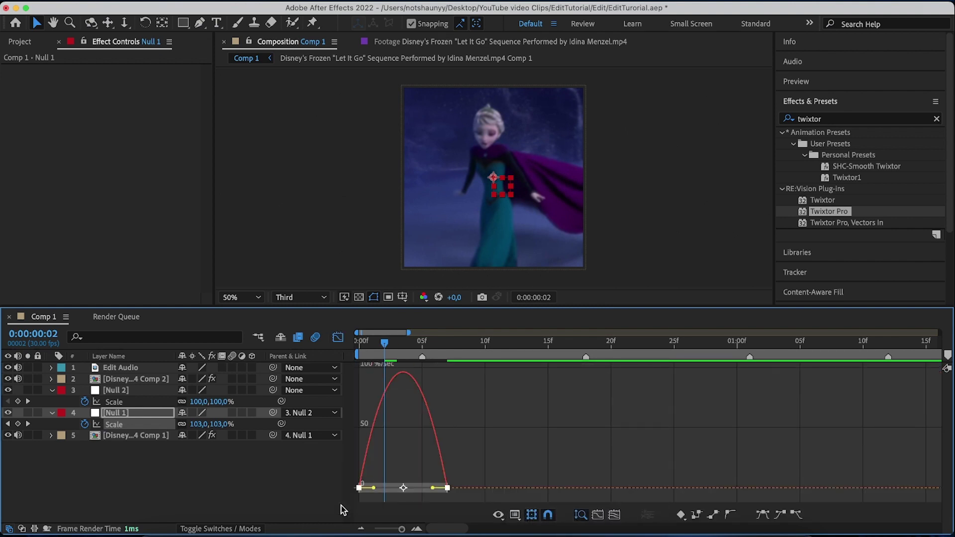
scroll(411, 488, "up", 1)
left_click_drag(502, 488, 474, 489)
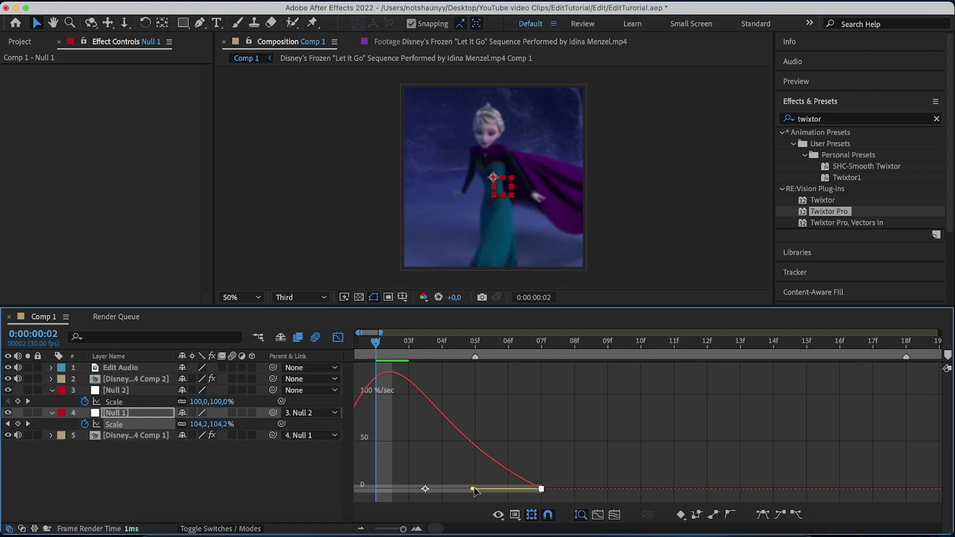
left_click_drag(398, 448, 474, 488)
key("shift+F3")
scroll(655, 415, "down", 3)
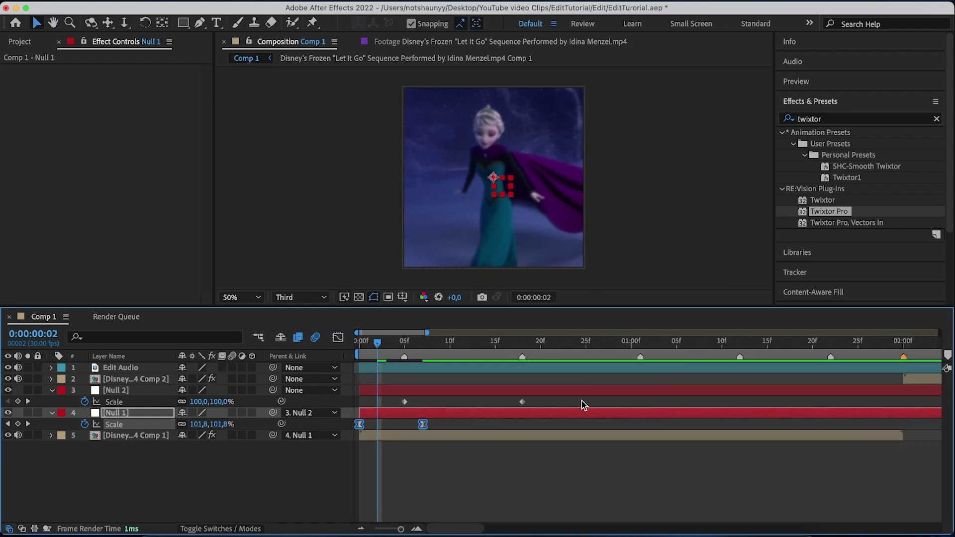
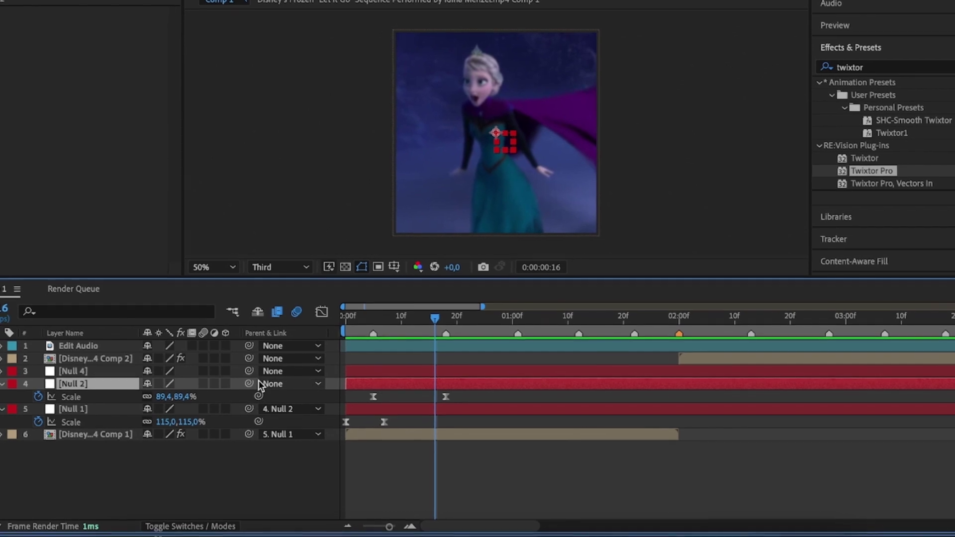
Step: Parent Null 2 to Null 4 and copy Null 1's eased Scale keyframes to Null 4 starting at 0:00:00:18
left_click_drag(436, 375, 440, 371)
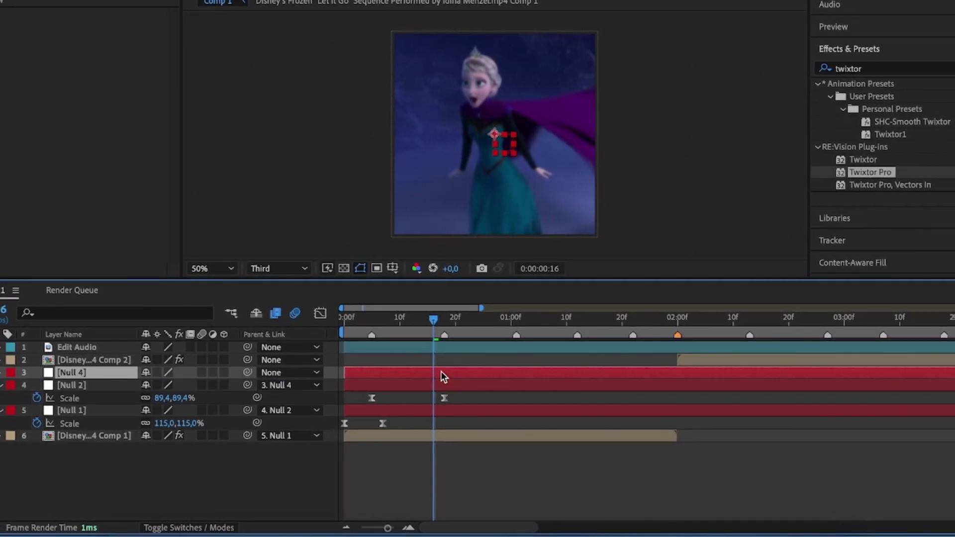
left_click_drag(402, 418, 330, 426)
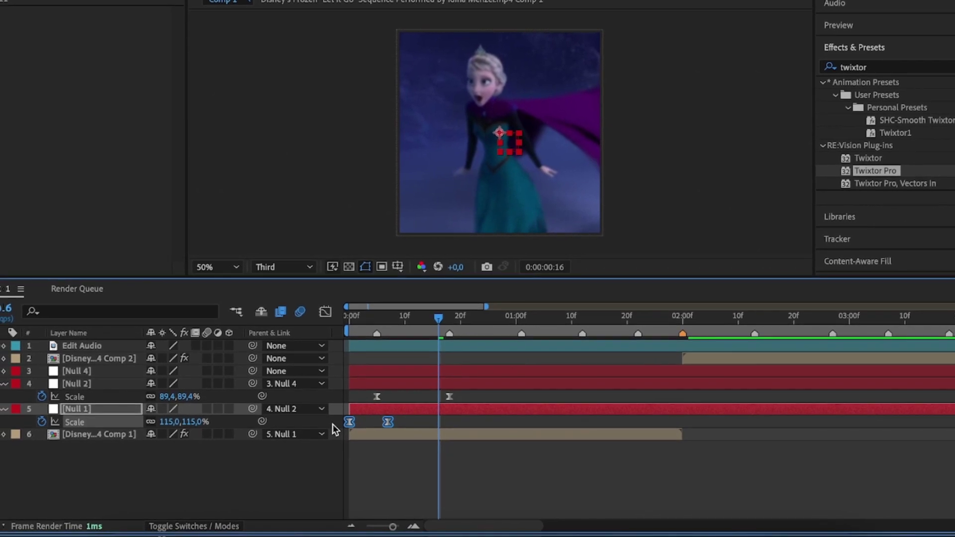
left_click(454, 382)
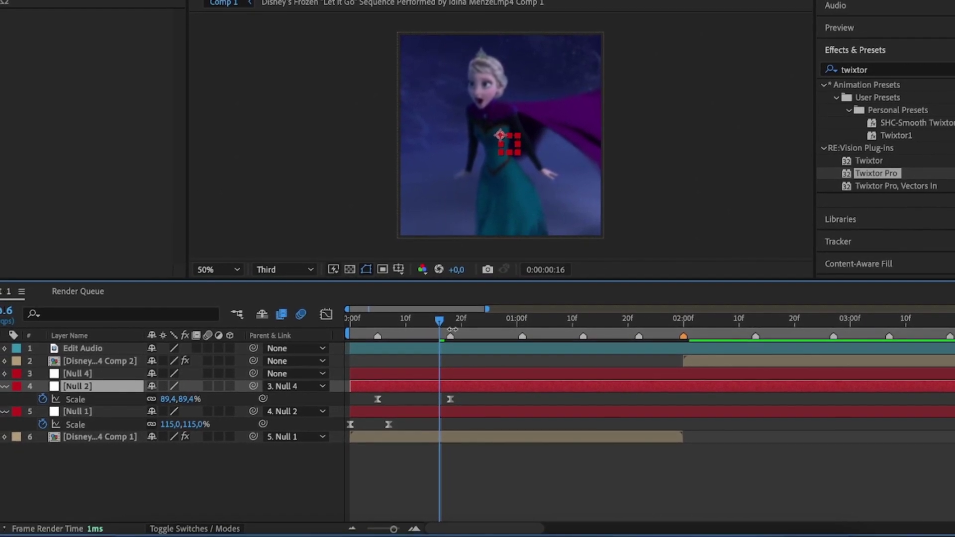
left_click(443, 323)
left_click(451, 374)
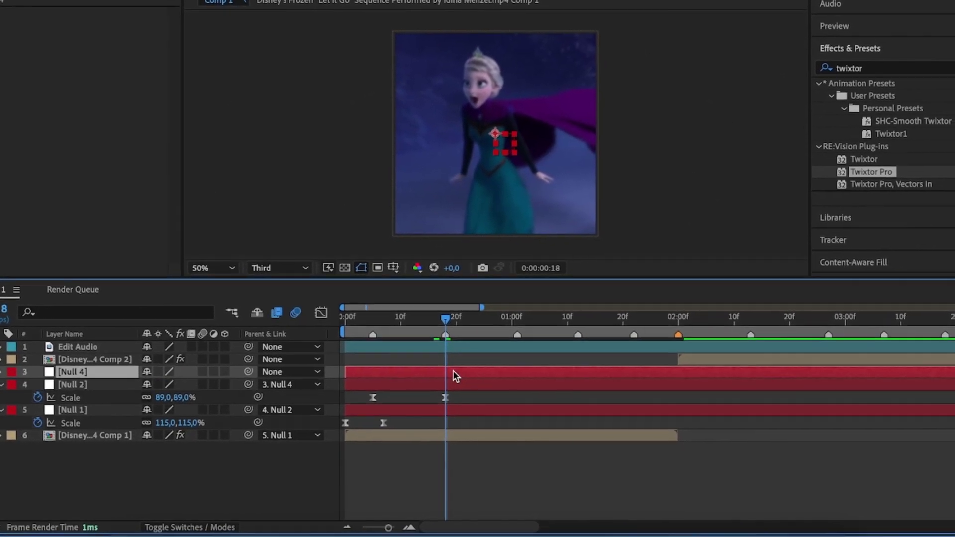
key("super+v")
key("equal")
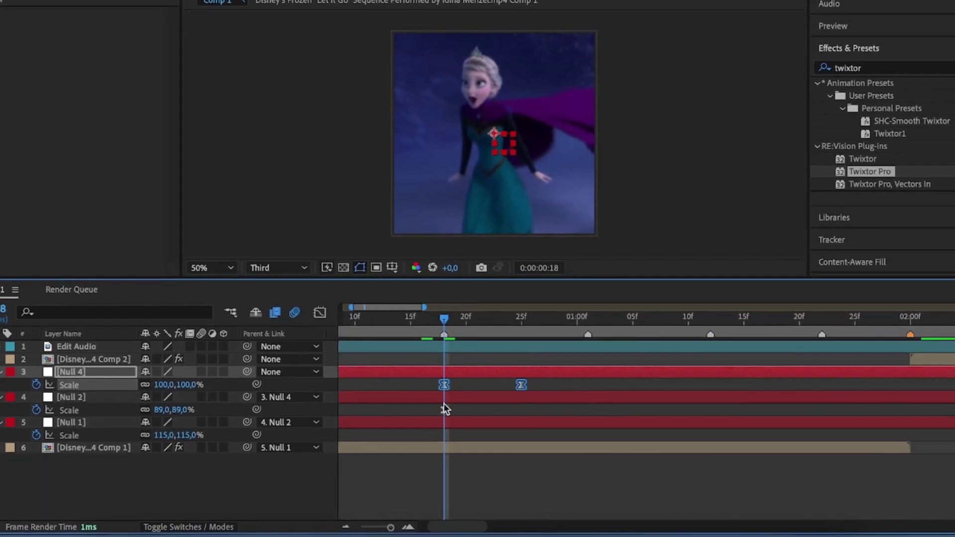
Step: Shift Null 2's last Scale keyframe to 0:00:00:19 and Null 4's second Scale keyframe to 0:00:01:02
left_click_drag(449, 412, 460, 412)
left_click_drag(559, 382, 443, 394)
left_click_drag(523, 391, 599, 388)
Step: Create Null 5, copy Null 2's Scale keyframes to it at 0:00:01:01, and move the second keyframe to 0:00:01:13
left_click(589, 319)
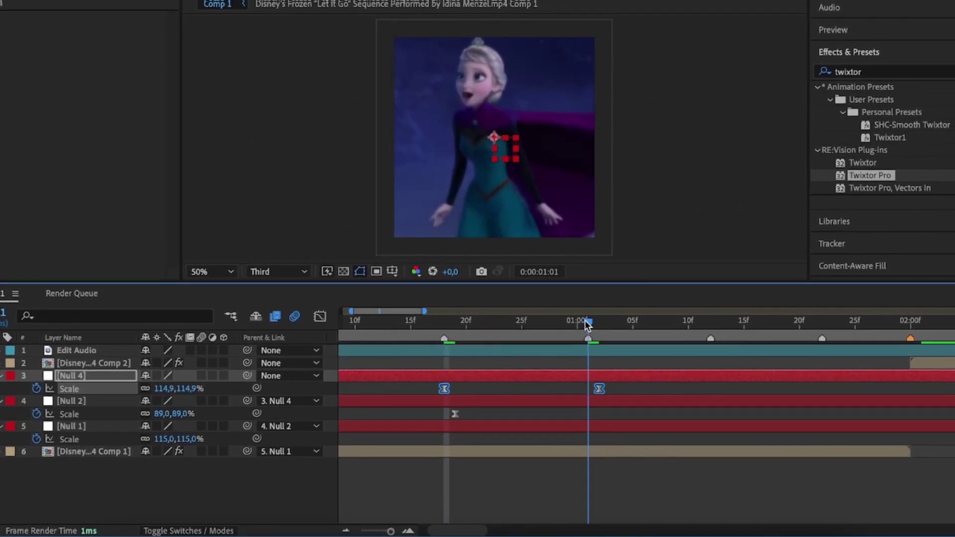
right_click(271, 479)
mouse_move(324, 343)
left_click(505, 421)
scroll(469, 422, "down", 2)
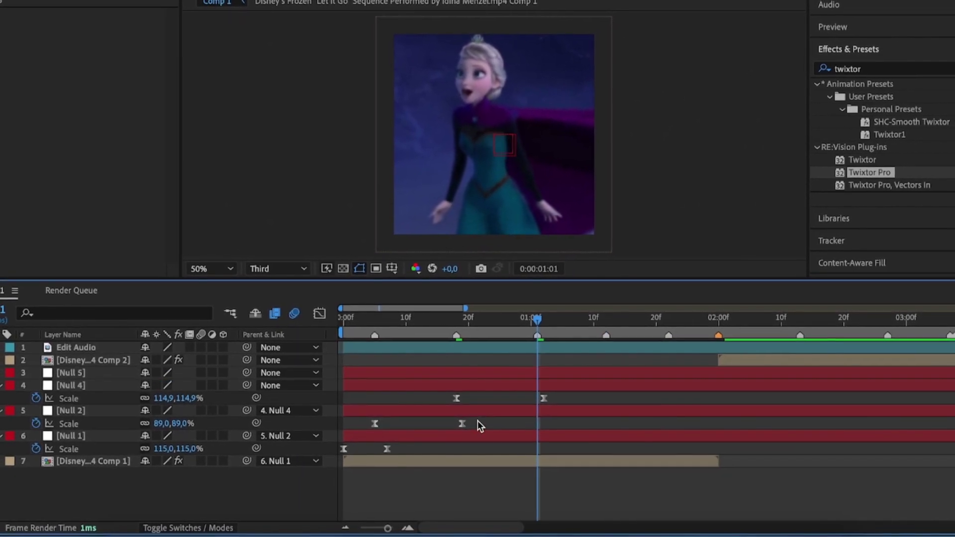
left_click_drag(477, 420, 349, 433)
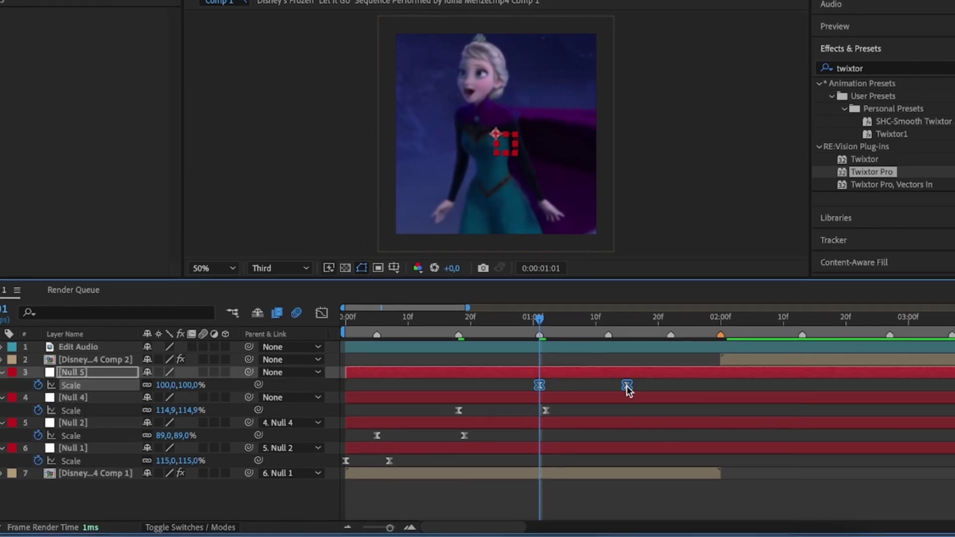
left_click_drag(627, 386, 617, 389)
Step: Create Null 6, paste eased Scale keyframes at 0:00:01:12, and move its second keyframe to 0:00:01:23
left_click(612, 320)
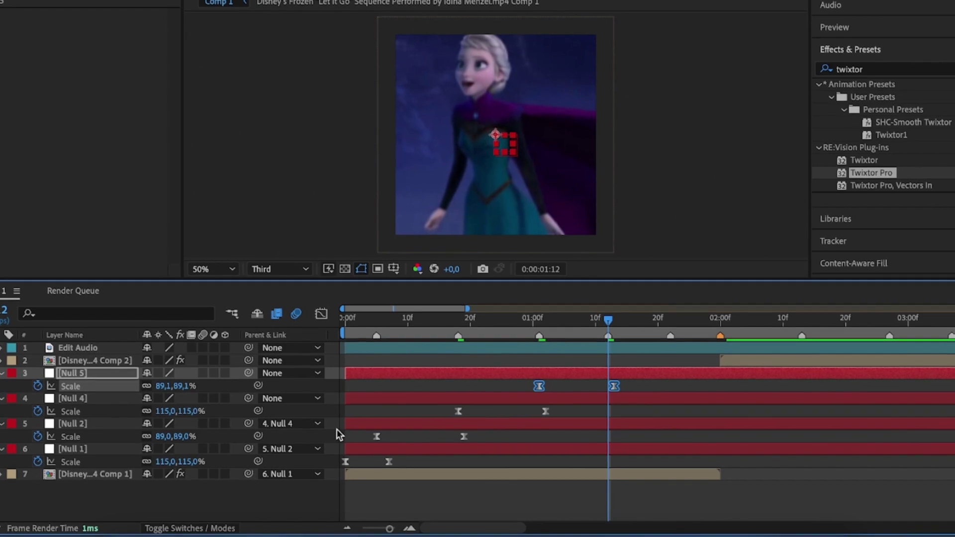
right_click(316, 492)
mouse_move(356, 342)
left_click(531, 430)
key("super+v")
left_click_drag(651, 387, 675, 387)
Step: Create Null 7, paste eased Scale keyframes near the fifth beat marker, move its second keyframe to 0:00:02:01, and preview
key("super+alt+shift+y")
left_click(662, 319)
key("super+v")
left_click_drag(749, 387, 699, 402)
key("space")
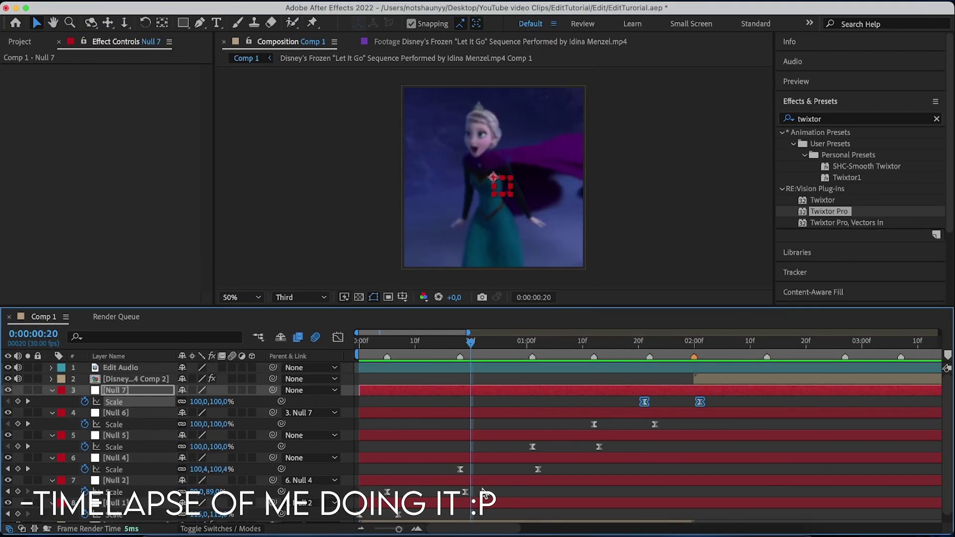
Step: Parent Null 5 to Null 6 and Null 4 to Null 5
left_click(473, 369)
left_click_drag(272, 435, 116, 413)
left_click_drag(272, 458, 116, 435)
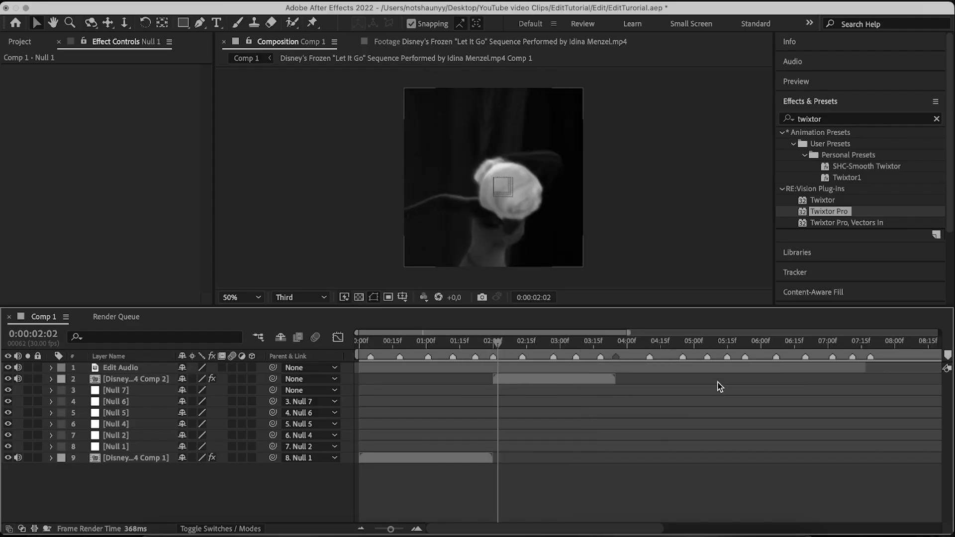
Step: Duplicate all six null layers and move the copies to start at 0:00:02:00 with the second clip
key("minus")
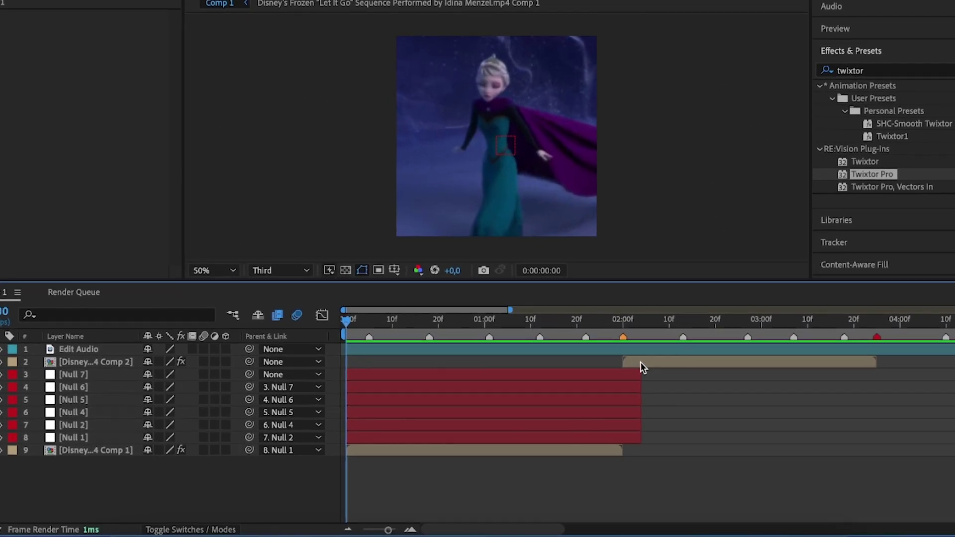
left_click(640, 364)
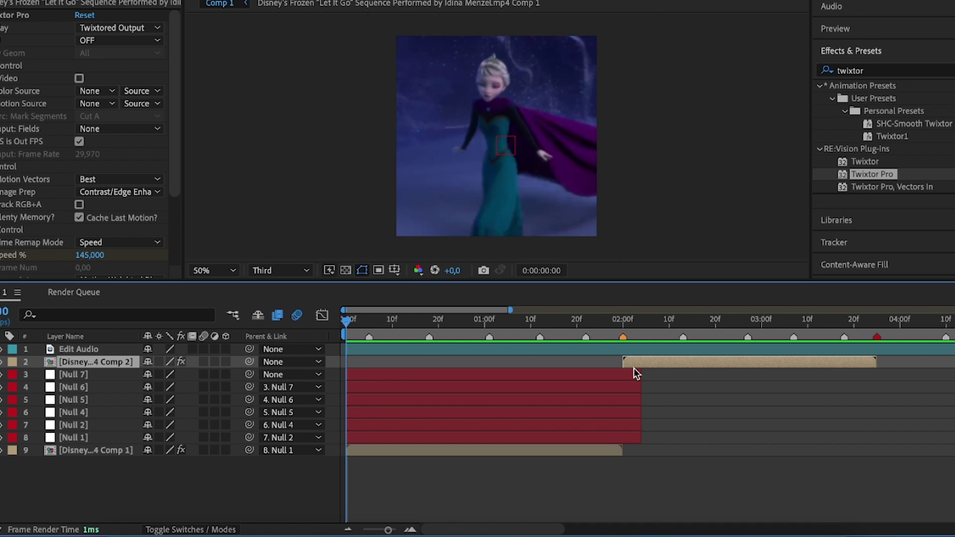
left_click(506, 439)
left_click(500, 376, "shift")
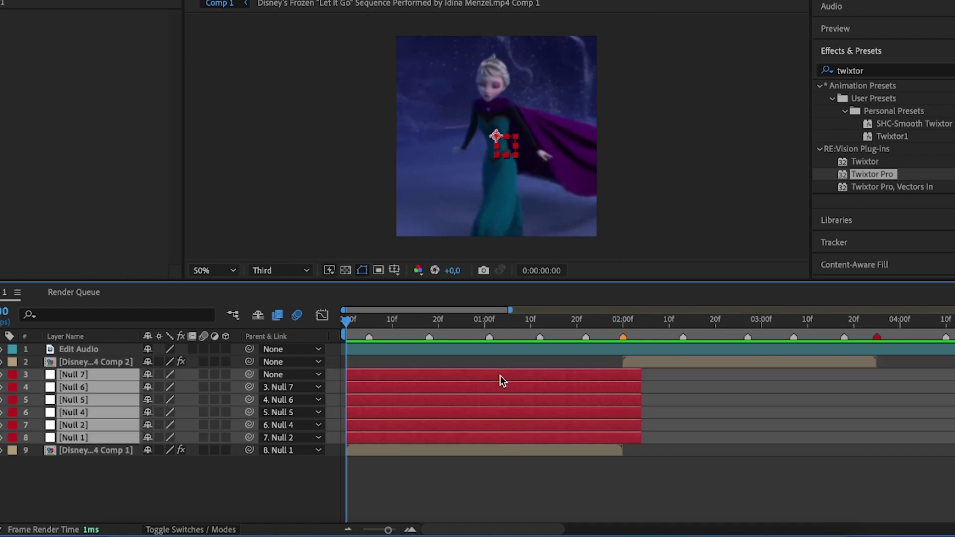
key("ctrl+d")
left_click_drag(500, 374, 778, 390)
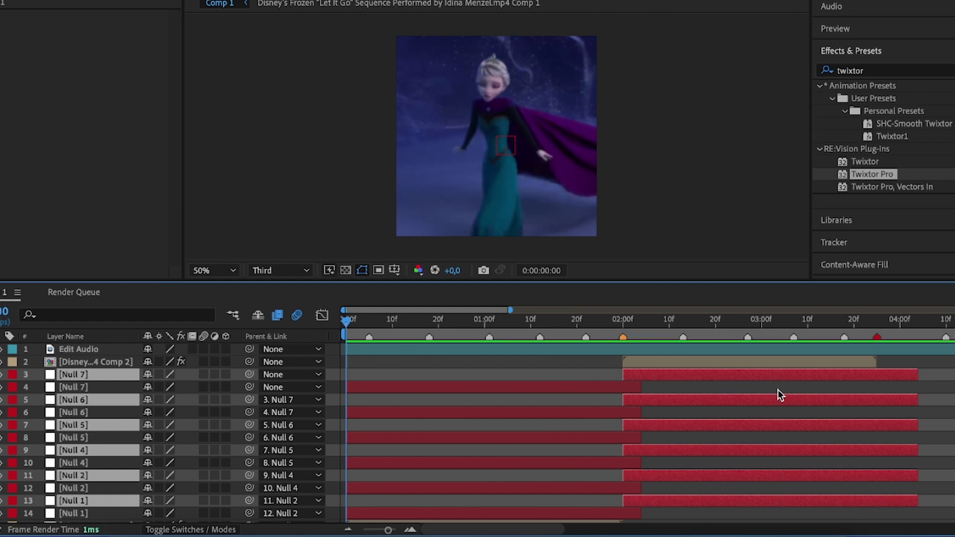
Step: Move the duplicated nulls above the Comp 2 clip, parent that clip to the duplicated Null 1, and preview
key("ctrl+shift+]")
key("F2")
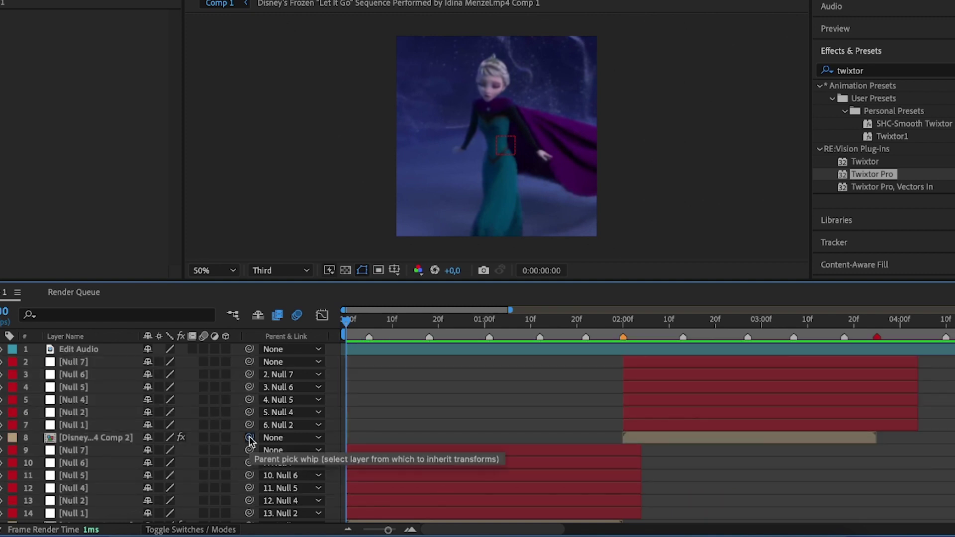
left_click_drag(628, 428, 649, 421)
key("space")
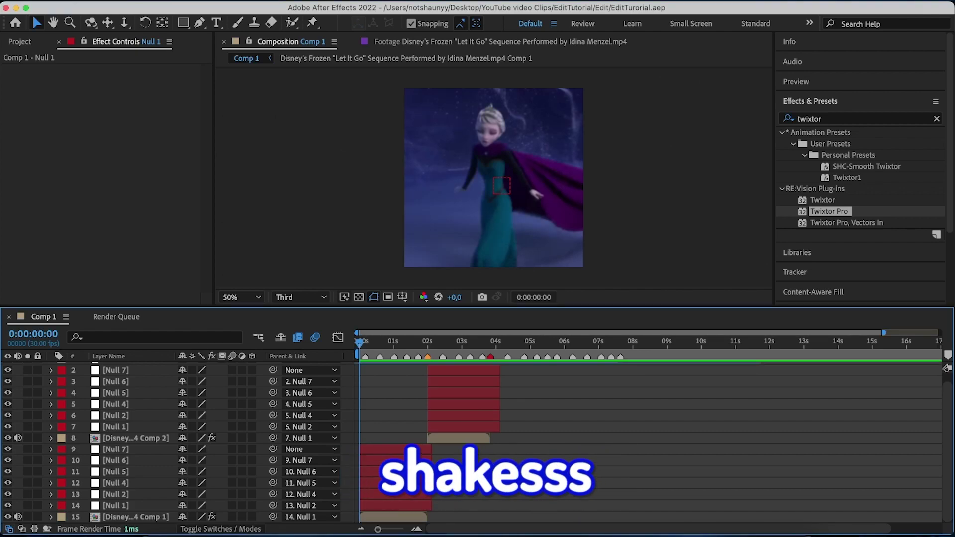
Step: Apply Motion Tile to the Comp 1 clip, increase Output Width, set Output Height to 200, and enable Mirror Edges
key("=")
key("=")
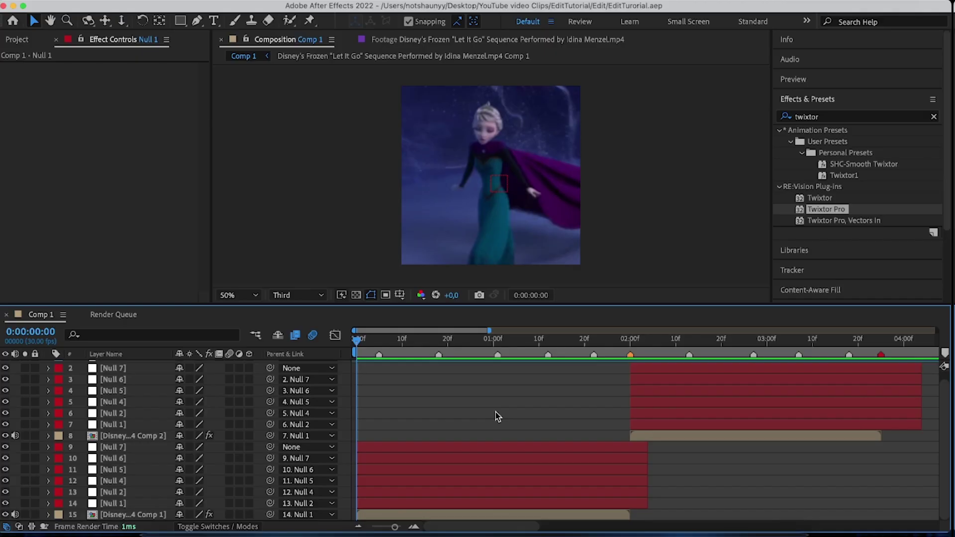
scroll(420, 480, "up", 3)
left_click(420, 515)
double_click(828, 209)
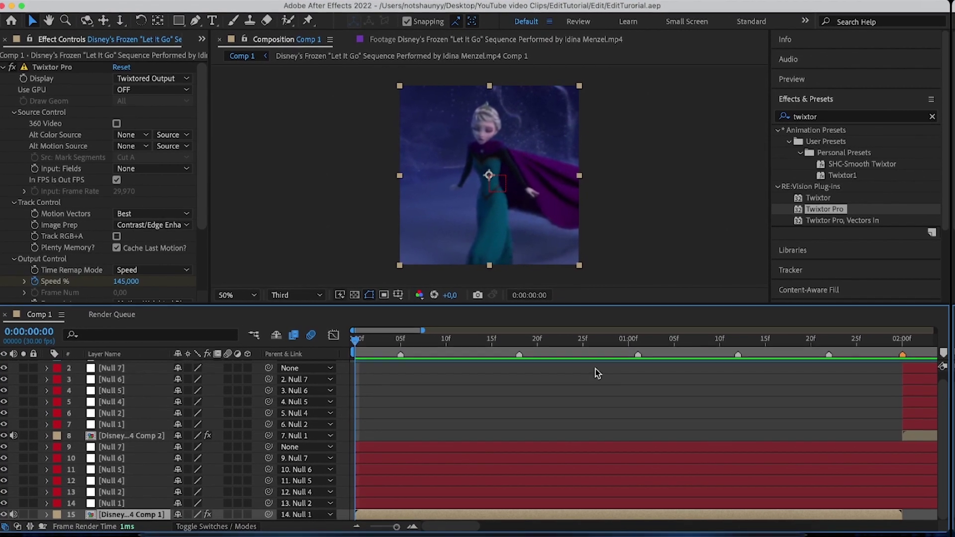
left_click(4, 68)
left_click(810, 116)
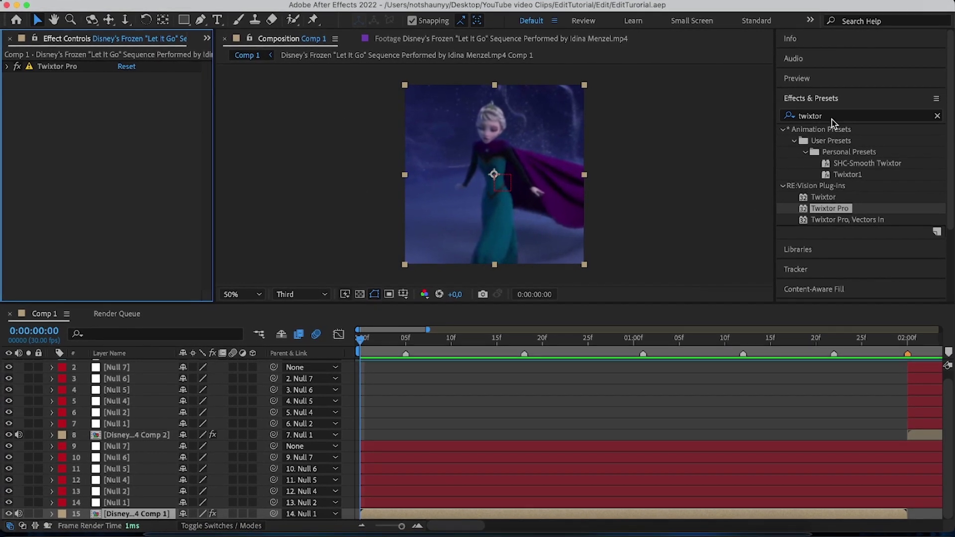
type("m")
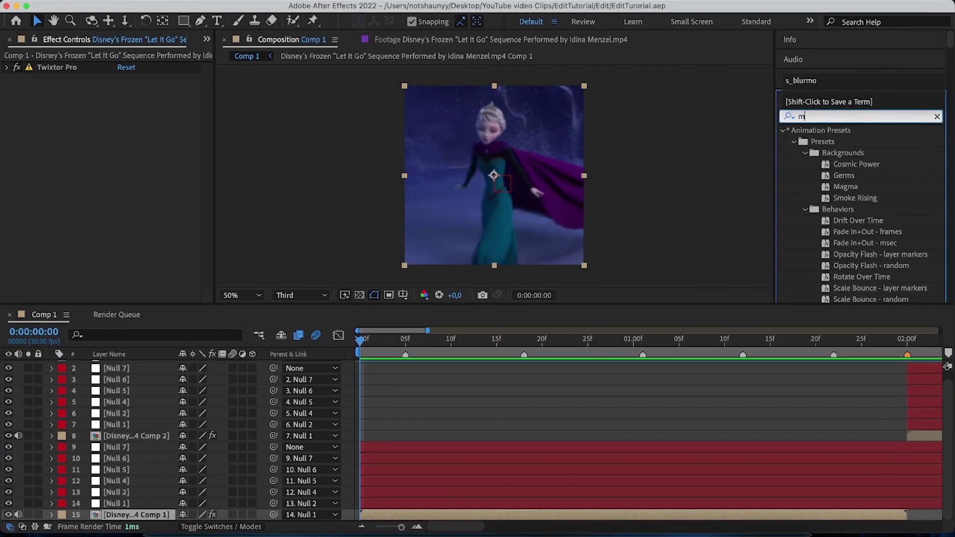
type("otion tile")
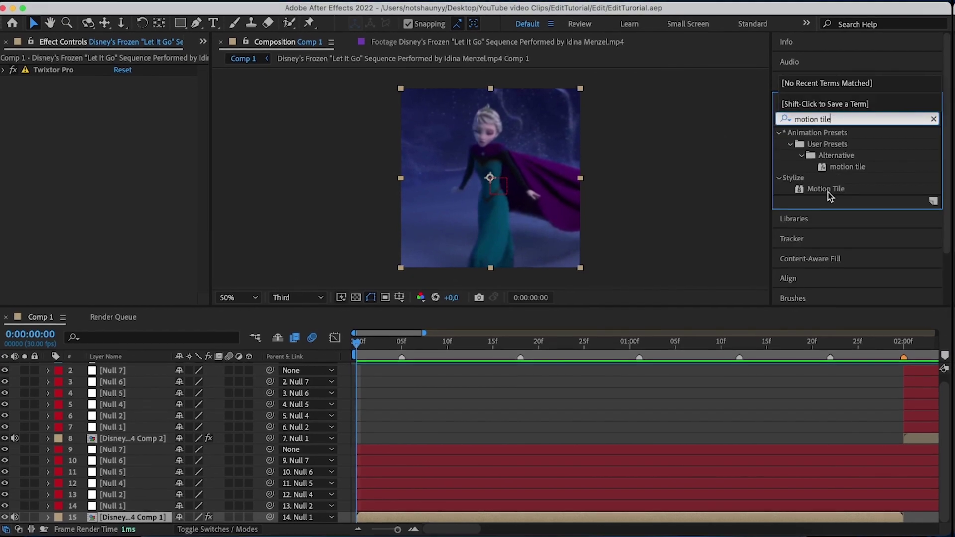
left_click_drag(825, 189, 451, 518)
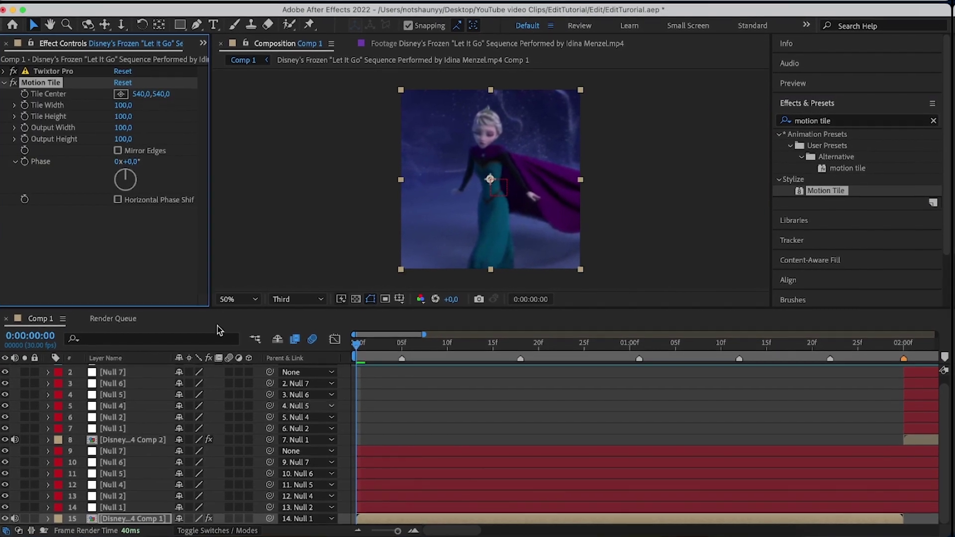
left_click(117, 139)
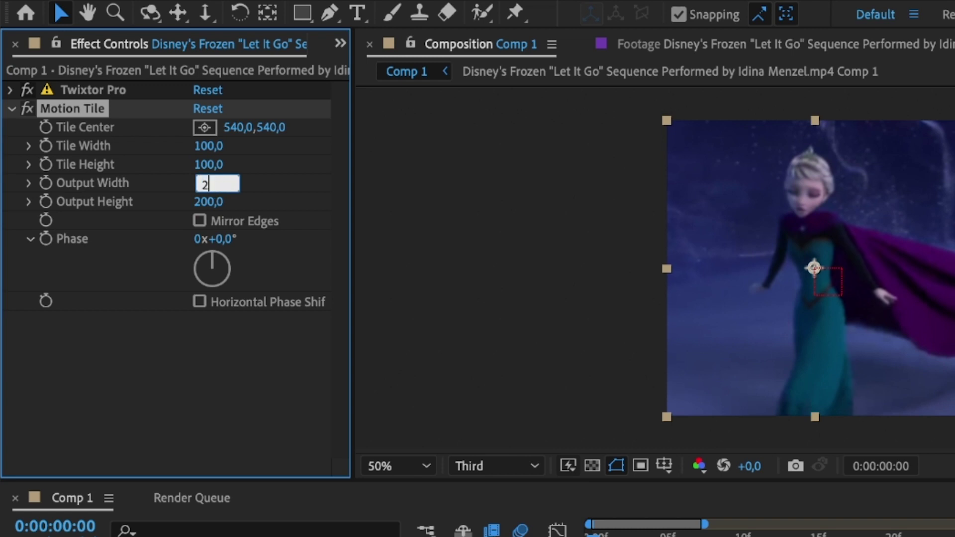
left_click(199, 221)
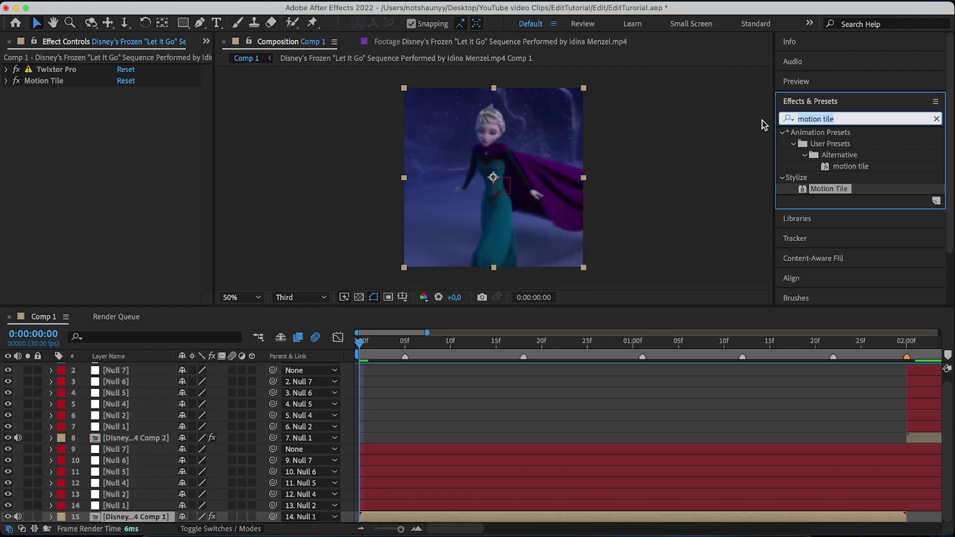
Step: Find the BCC effects and apply BCC Directional Blur to the Comp 1 clip
type("BCC")
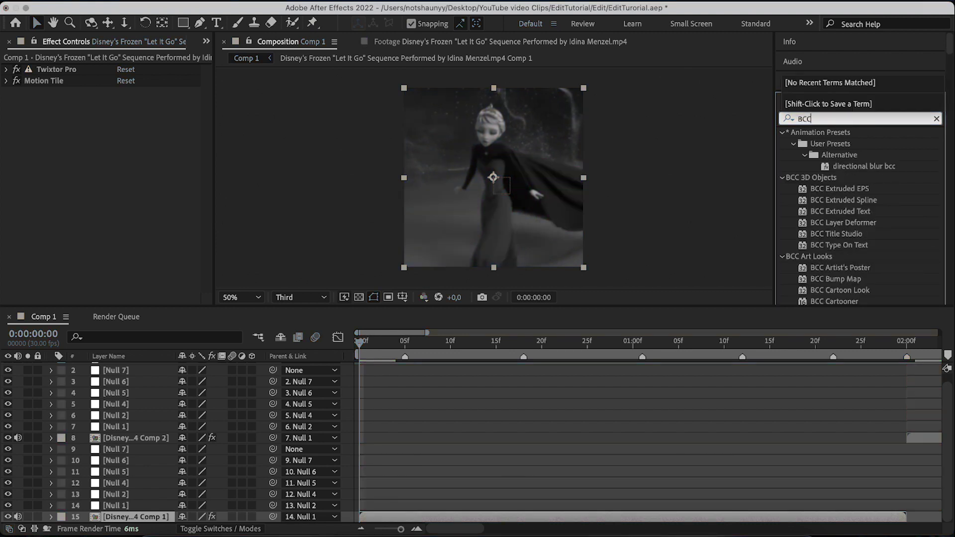
left_click_drag(842, 144, 427, 517)
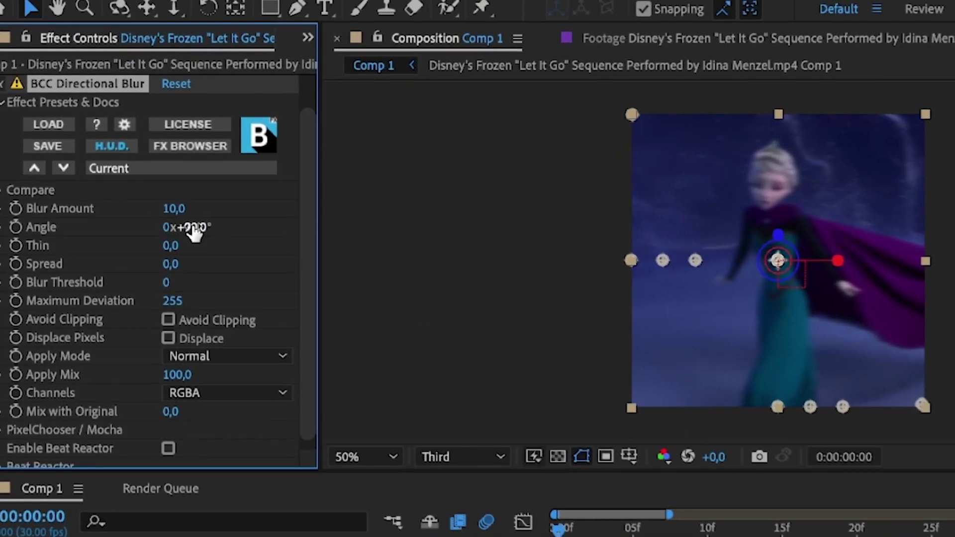
Step: Set the BCC Directional Blur angle to 0° and keyframe Blur Amount at 100 on the clip's first frame
left_click(134, 157)
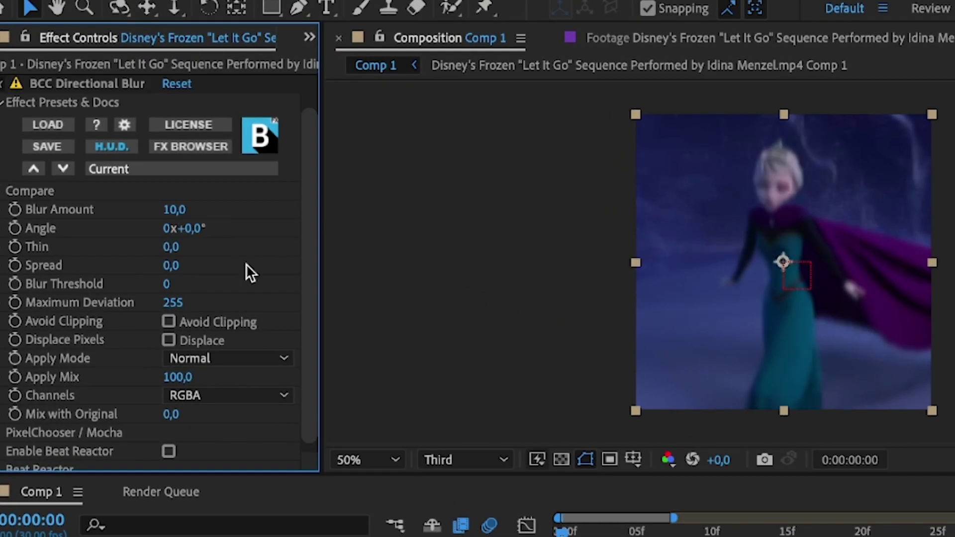
left_click(15, 209)
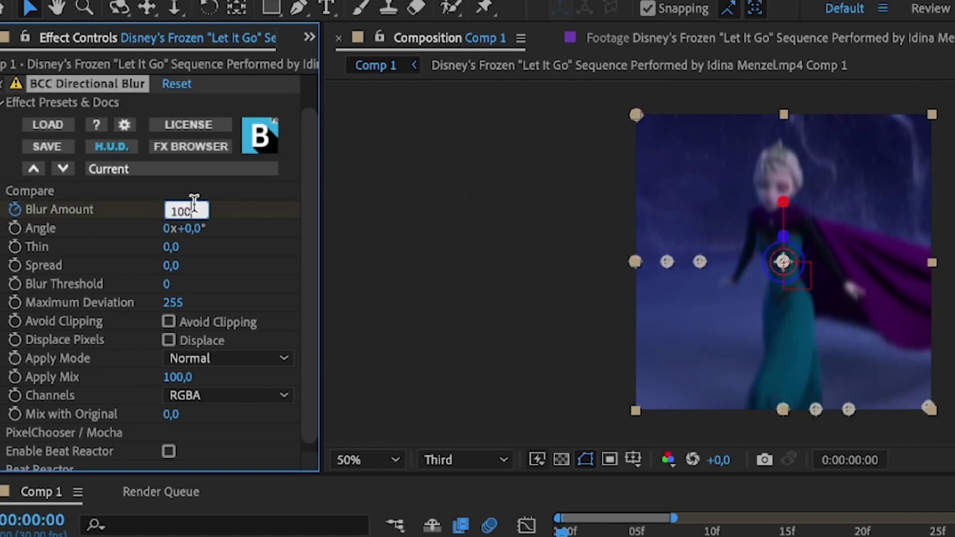
key("Return")
key("u")
scroll(462, 446, "down", 2)
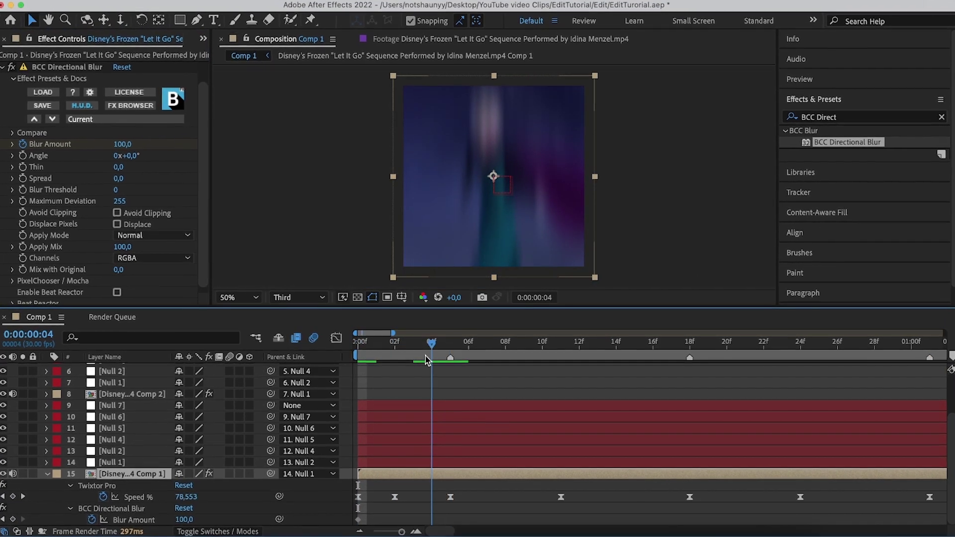
Step: Keyframe Blur Amount at 0 on the first beat marker, at 0:00:00:05
left_click_drag(434, 367, 451, 382)
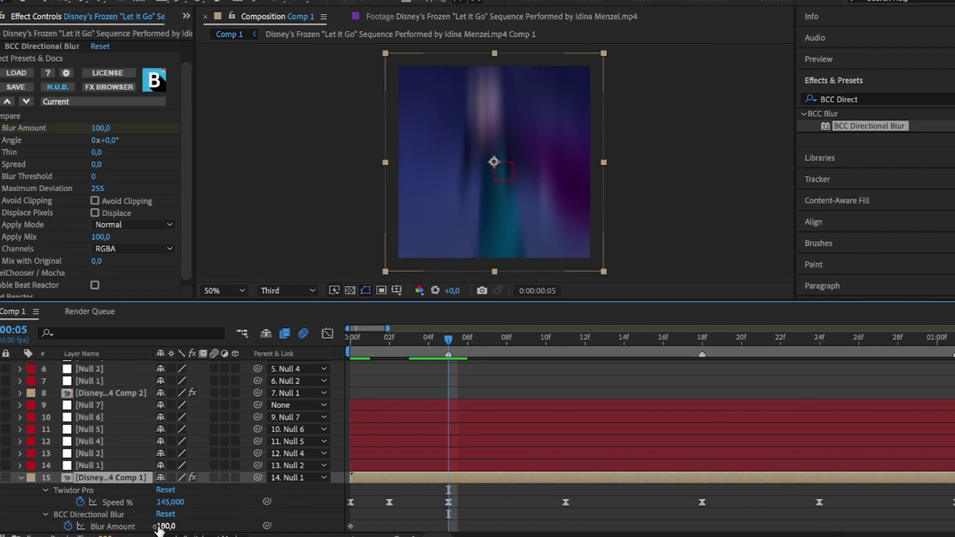
left_click(160, 528)
type("0")
key("Return")
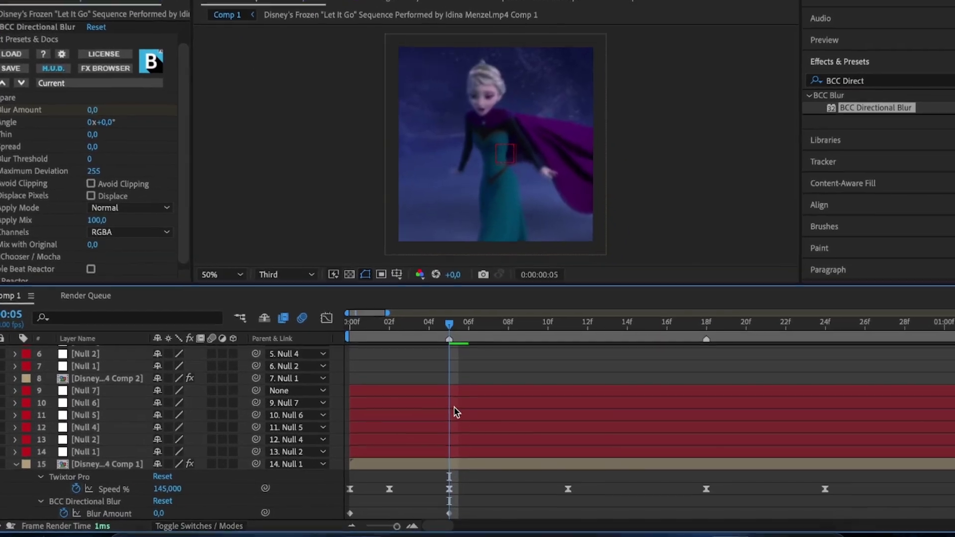
Step: Apply Easy Ease to both Blur Amount keyframes of the Comp 1 clip
left_click_drag(487, 508, 343, 517)
right_click(449, 512)
mouse_move(438, 493)
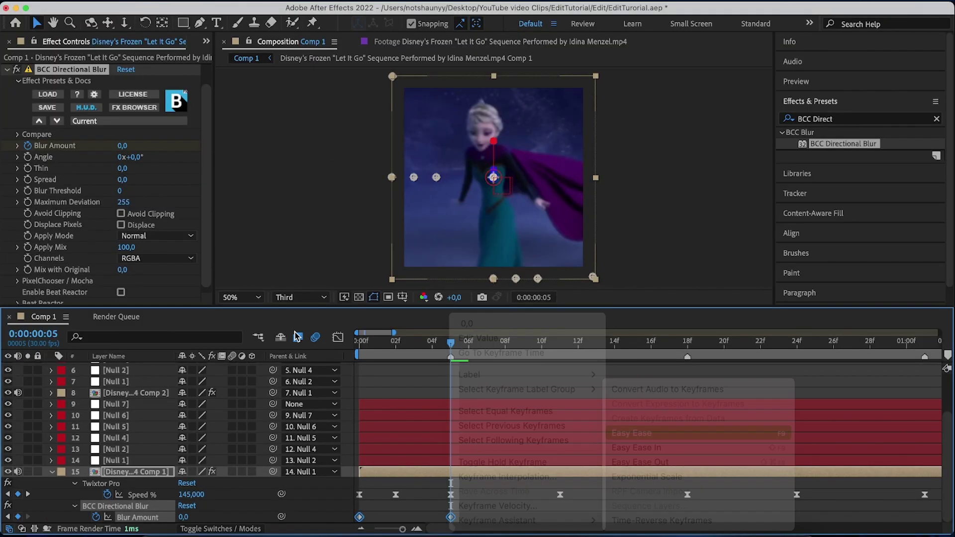
left_click(661, 397)
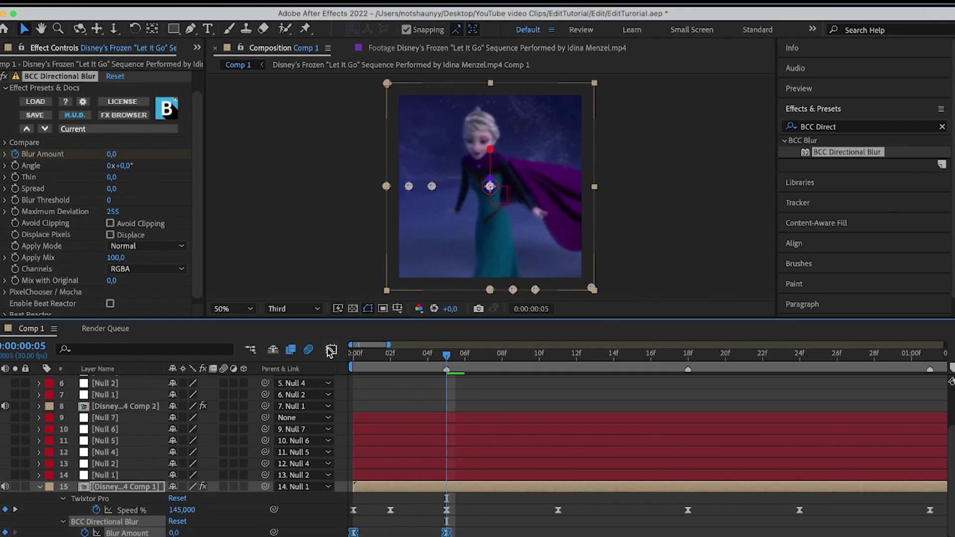
Step: In the value graph, stretch the last Blur Amount keyframe's handle back to the start for a steep initial drop, and preview
left_click(331, 351)
left_click(495, 530)
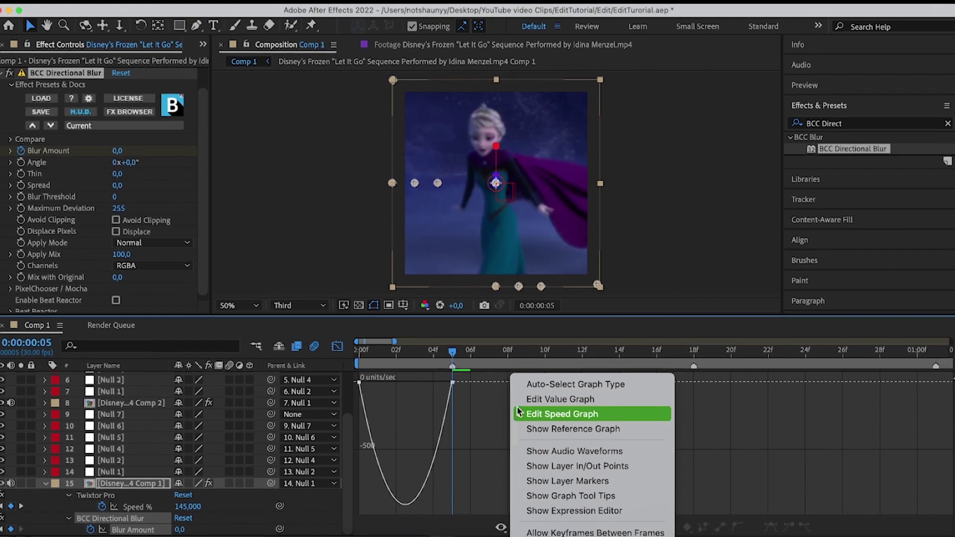
left_click(547, 400)
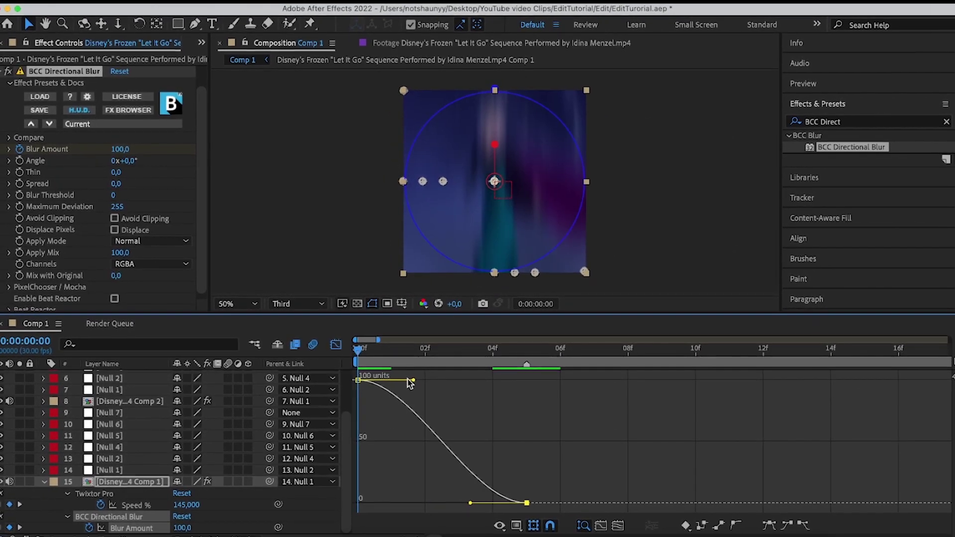
left_click_drag(407, 382, 348, 382)
left_click_drag(465, 504, 358, 505)
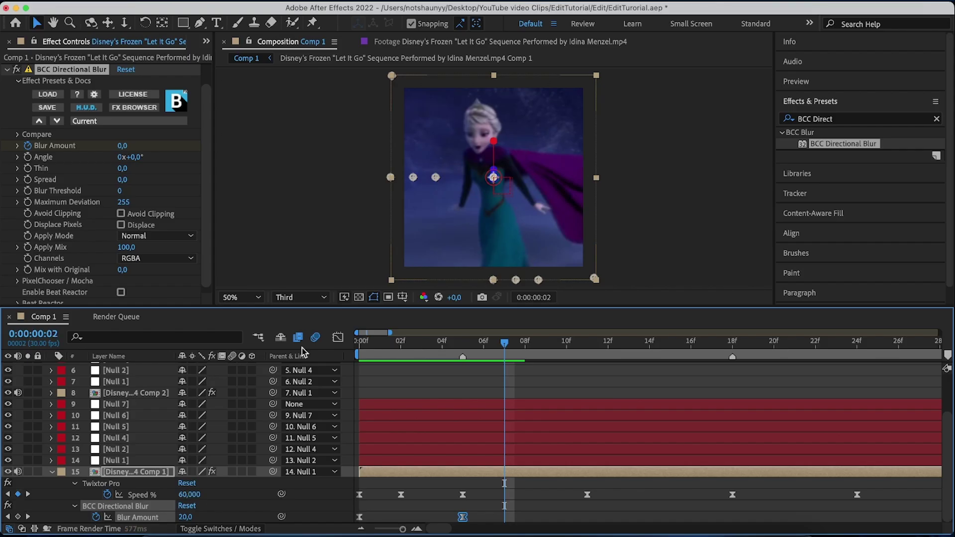
key("space")
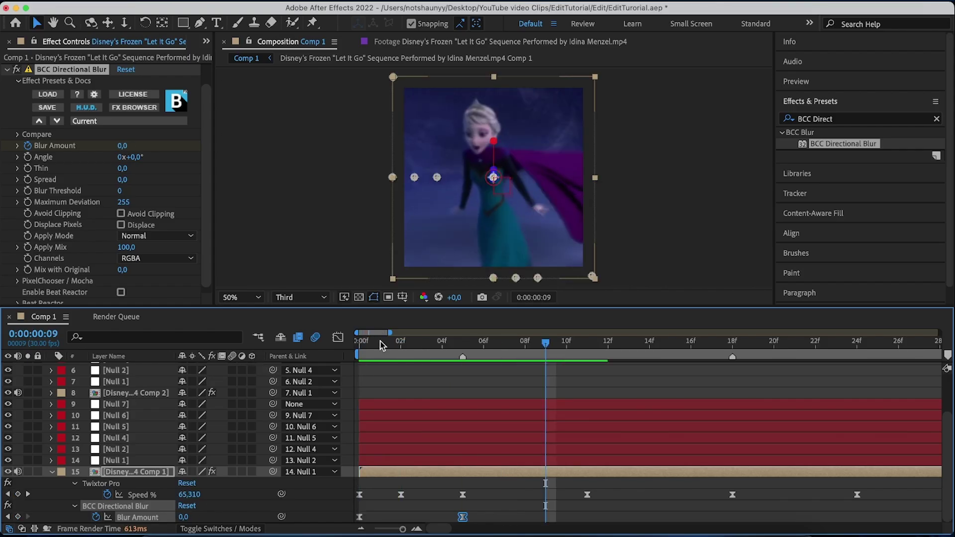
Step: Find S_BlurMoCurves, apply it to the Comp 1 clip and place it above BCC Directional Blur in the effect order
left_click_drag(380, 341, 228, 364)
left_click(854, 118)
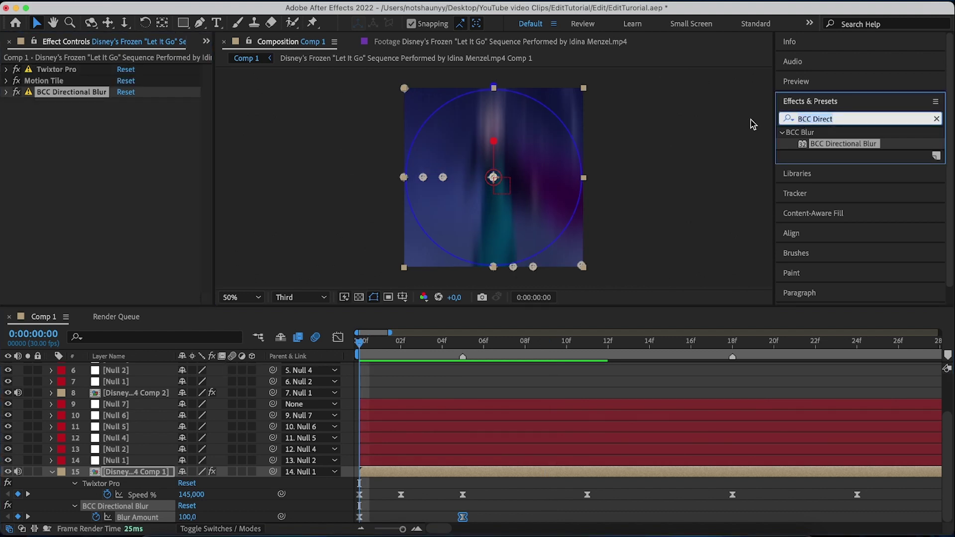
type("s")
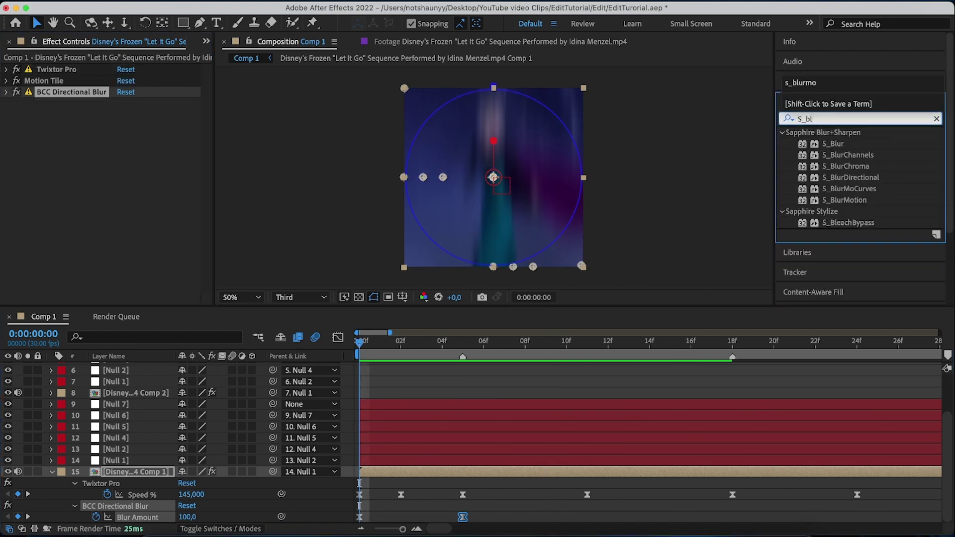
type("_blurmo")
left_click_drag(741, 169, 468, 468)
scroll(181, 161, "up", 3)
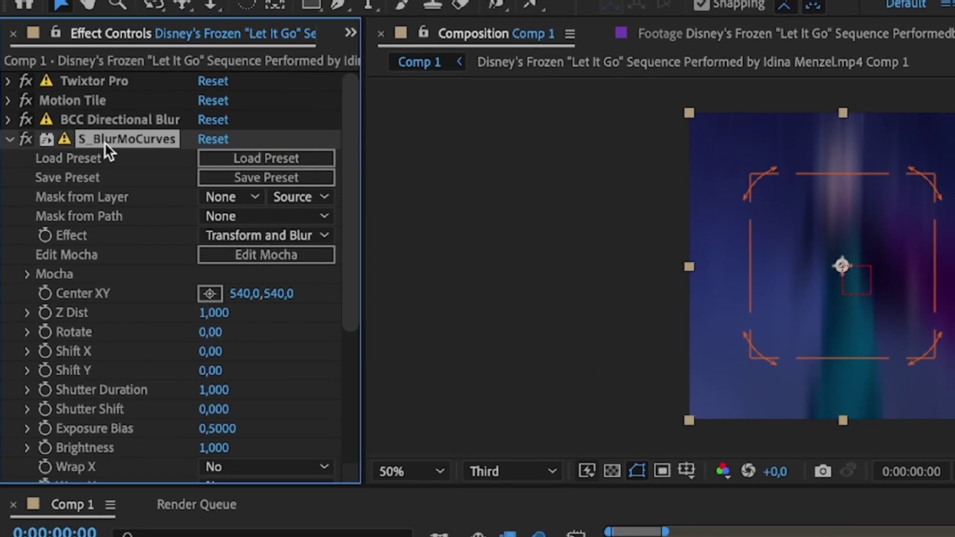
left_click_drag(61, 105, 62, 90)
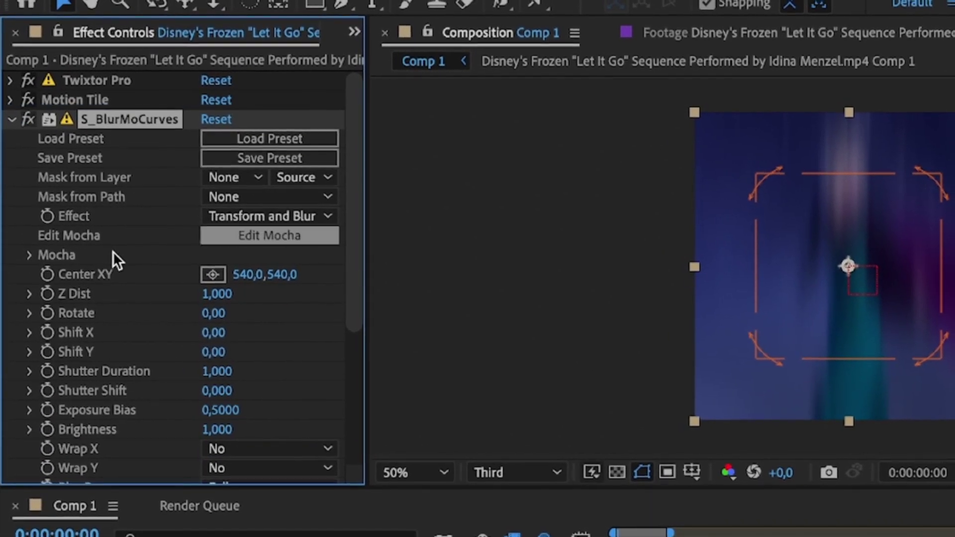
Step: Keyframe Shift Y of S_BlurMoCurves at -540 on the first frame and set Wrap Y to Reflect
scroll(132, 303, "down", 5)
left_click(220, 231)
type("-540")
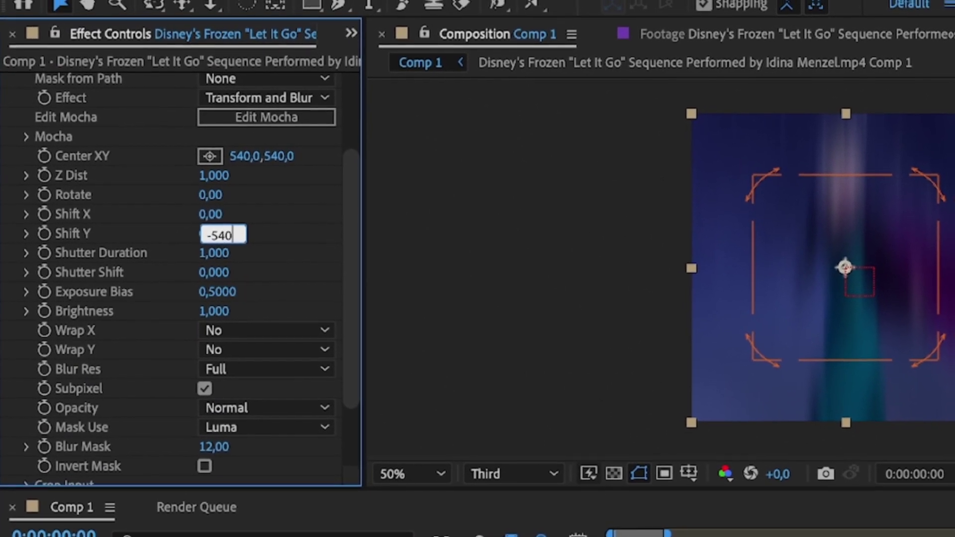
key("Return")
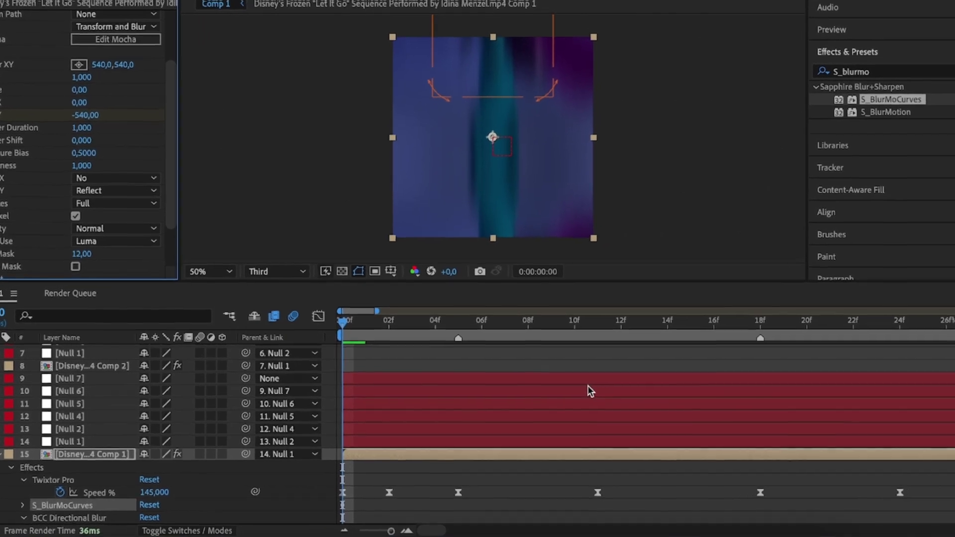
Step: Reveal the Comp 1 clip's modified properties and keyframe Shift Y at 0 on the marker at 0:00:00:05
key("u")
key("u")
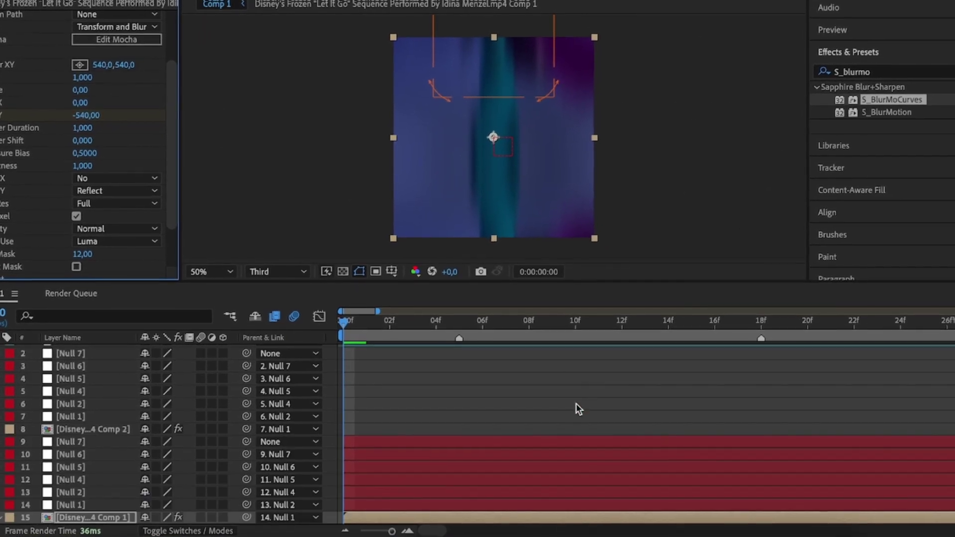
scroll(565, 417, "down", 6)
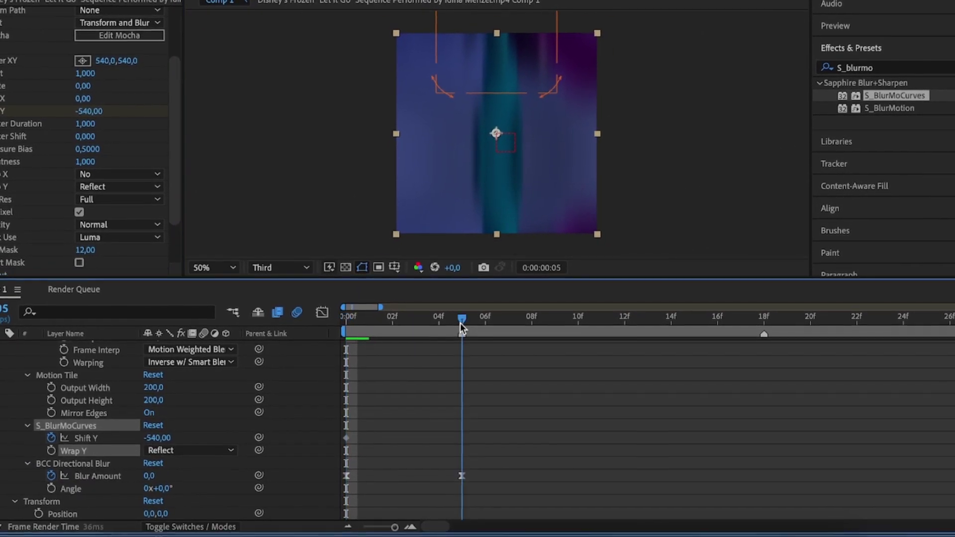
left_click(463, 323)
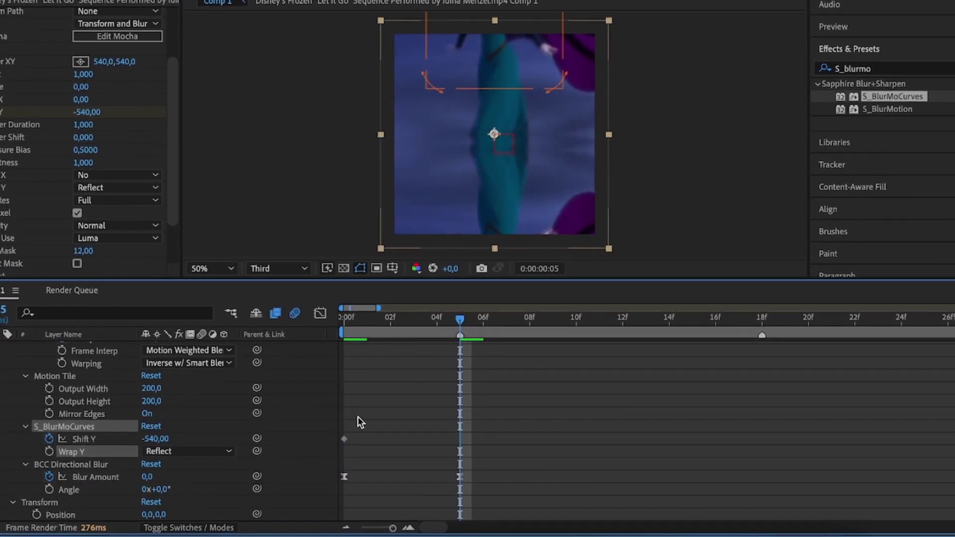
left_click(156, 440)
type("0")
Step: Apply Easy Ease to both Shift Y keyframes of S_BlurMoCurves
left_click_drag(512, 426, 307, 455)
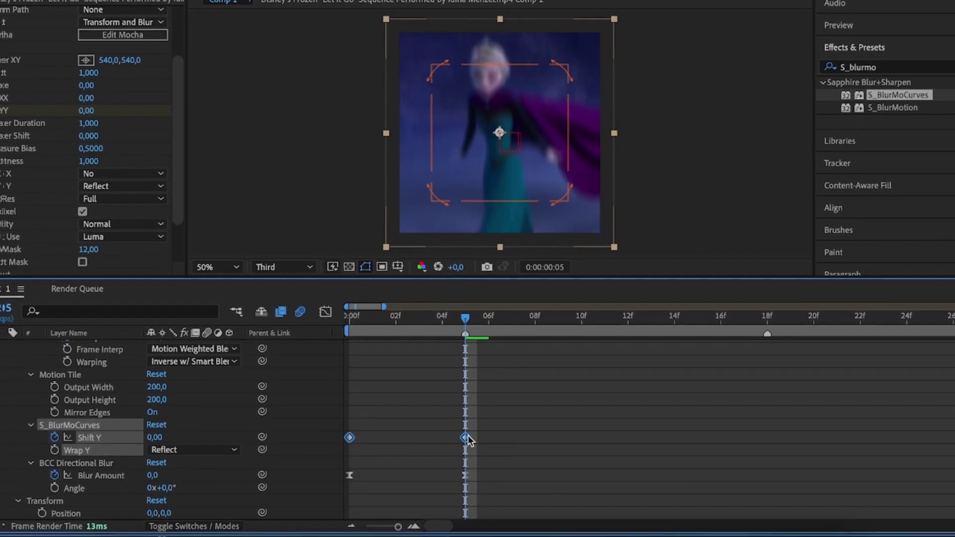
right_click(459, 440)
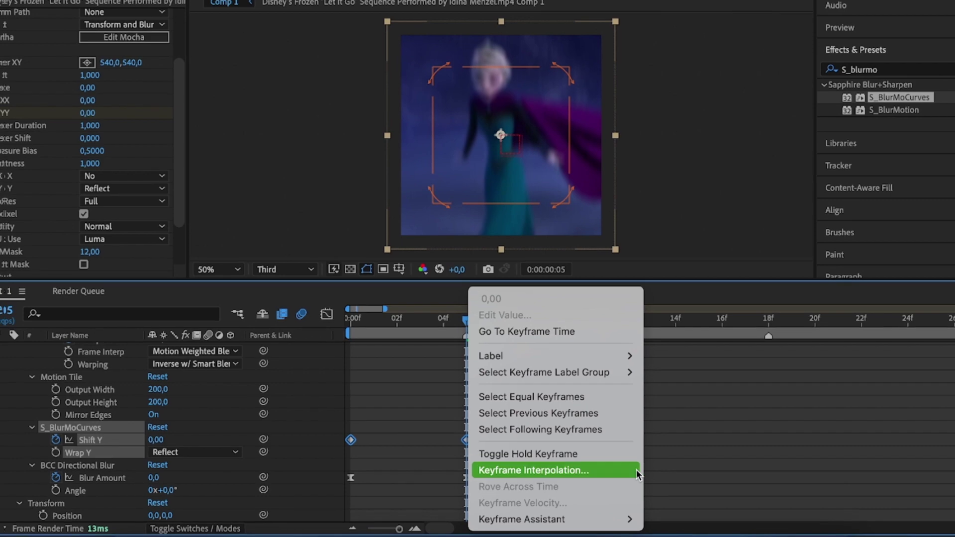
left_click(689, 422)
Step: Reshape the Shift Y value curve so it rises steeply from the first keyframe and settles smoothly into the second
left_click(319, 314)
left_click_drag(599, 417, 295, 356)
key("=")
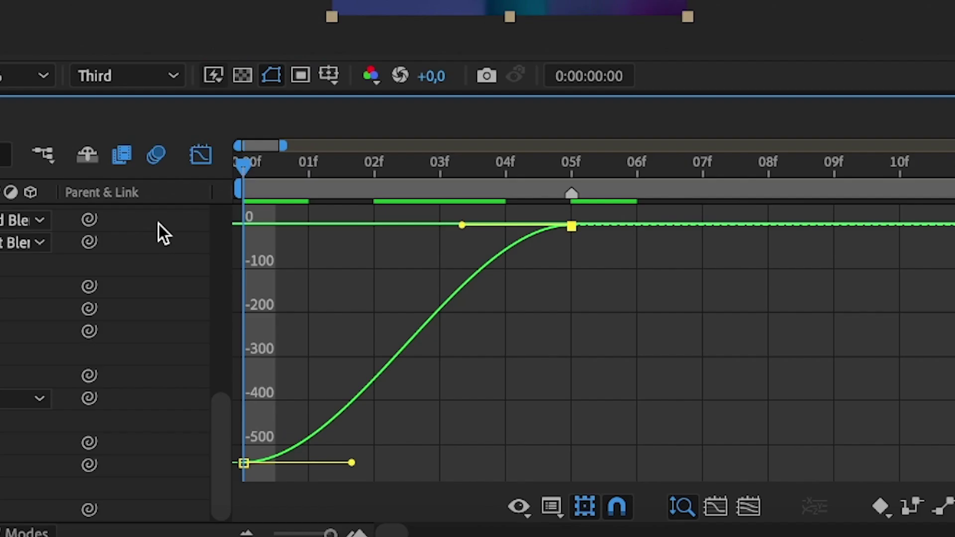
left_click_drag(347, 463, 250, 401)
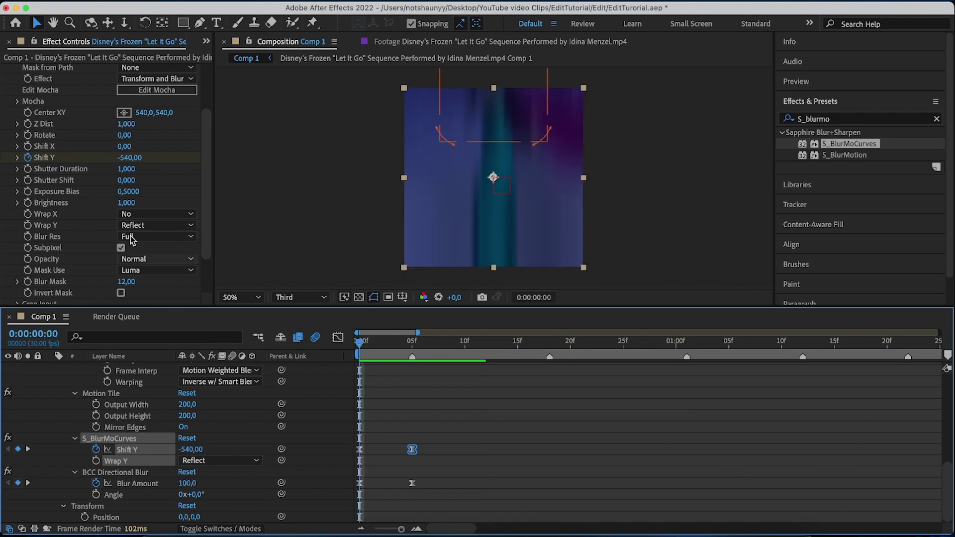
Step: Collapse the Comp 1 clip's effects and select Motion Tile, S_BlurMoCurves and BCC Directional Blur together
scroll(15, 124, "up", 3)
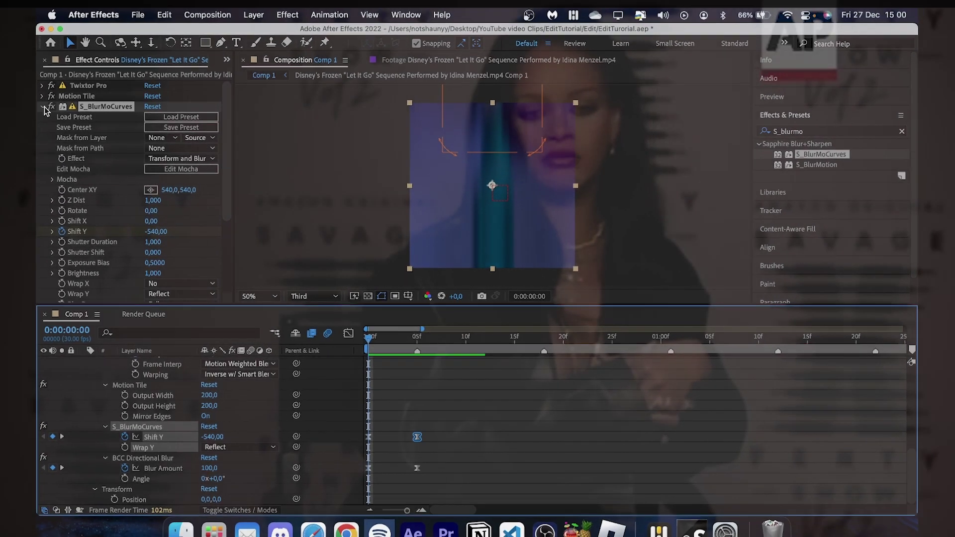
left_click(62, 115)
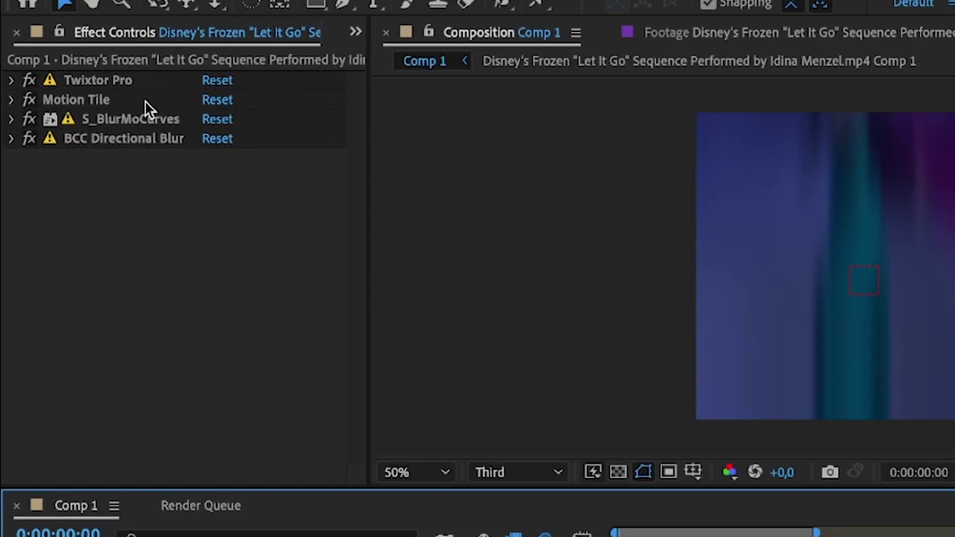
left_click(77, 80)
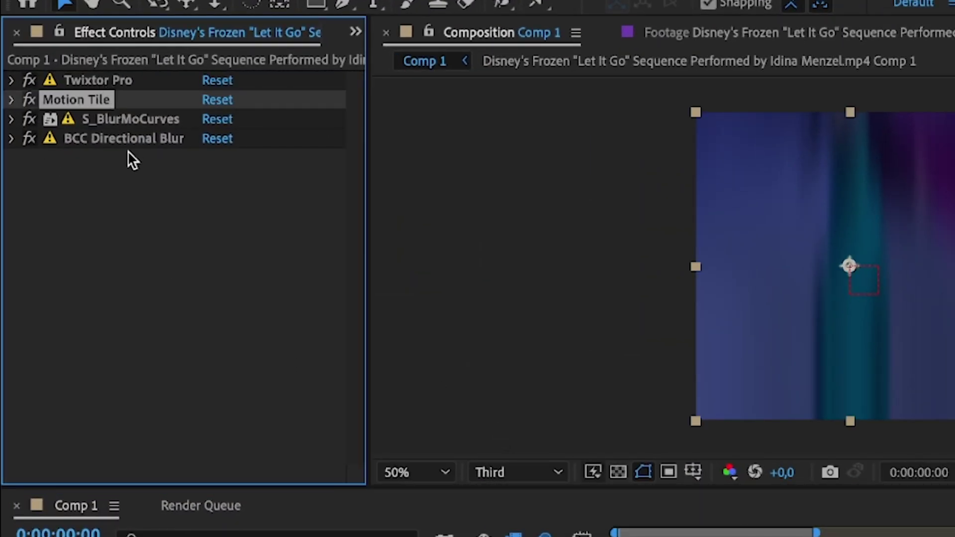
left_click(126, 139, "shift")
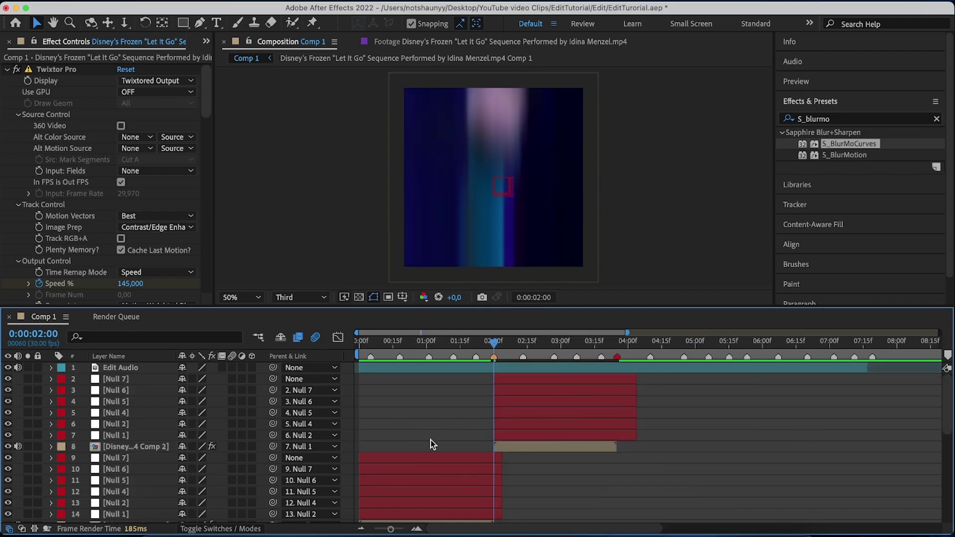
Step: Collapse the Comp 1 clip's properties in the timeline and return to the start of the composition
key("u")
key("u")
scroll(61, 409, "up", 2)
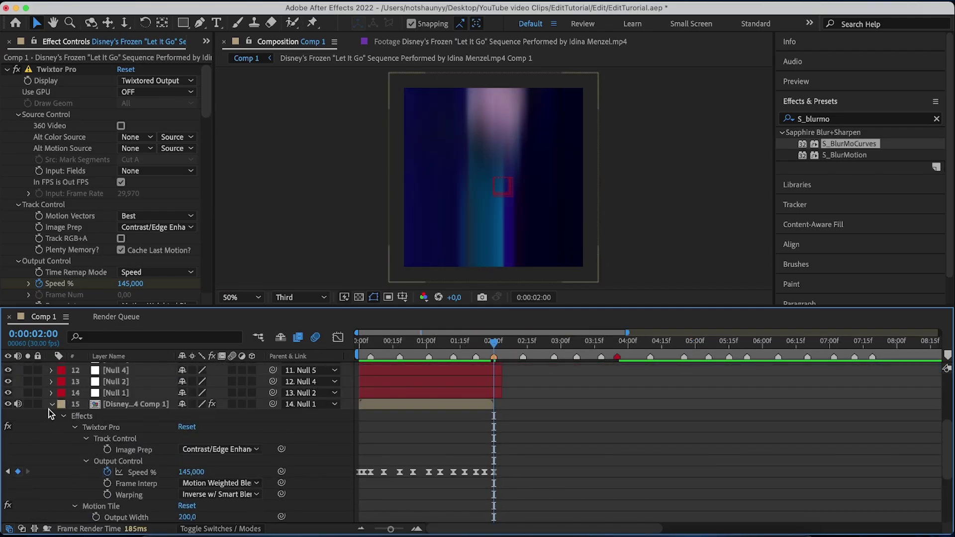
left_click(51, 408)
key("Home")
scroll(497, 418, "up", 1)
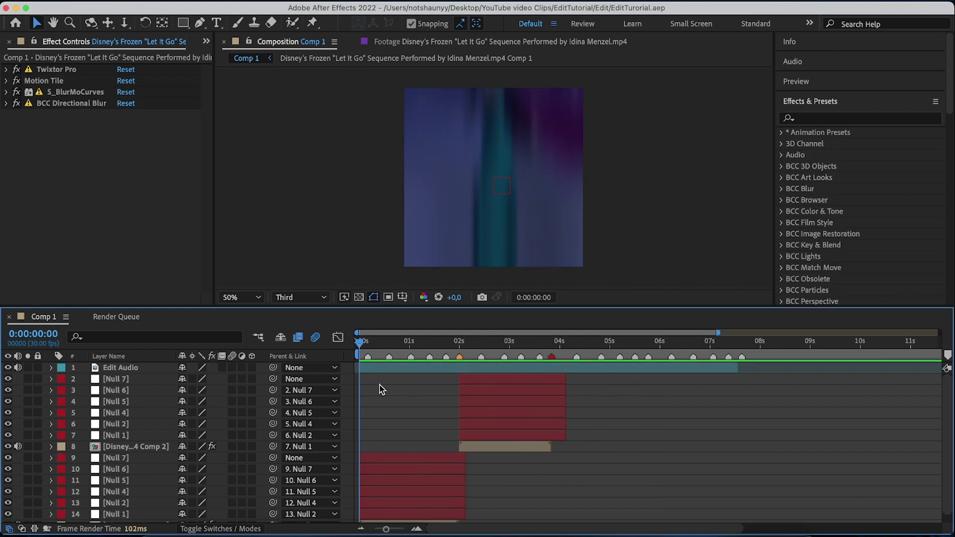
Step: Select every null and clip layer below the Edit Audio layer and pre-compose them into Pre-comp 1
scroll(409, 448, "down", 1)
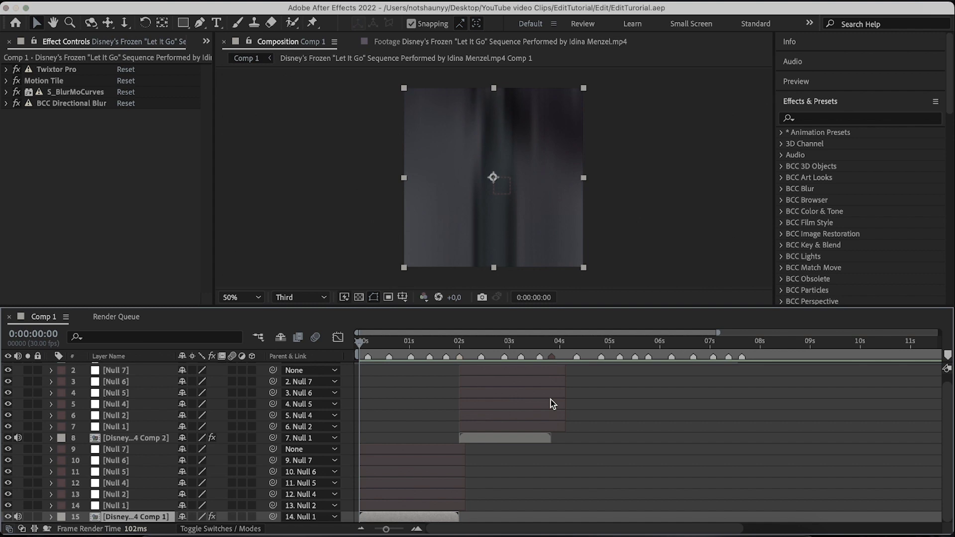
scroll(548, 400, "up", 1)
left_click(502, 380, "shift")
scroll(425, 432, "down", 1)
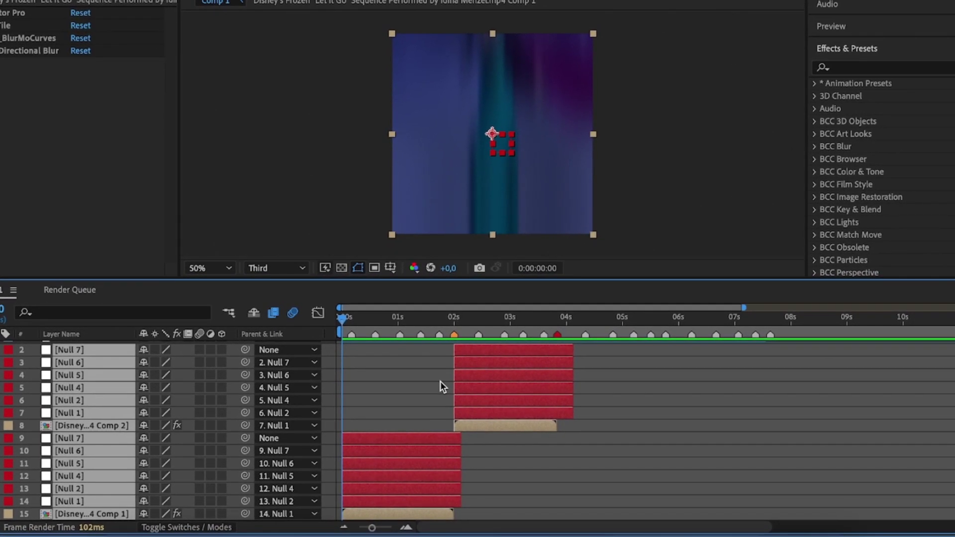
right_click(412, 465)
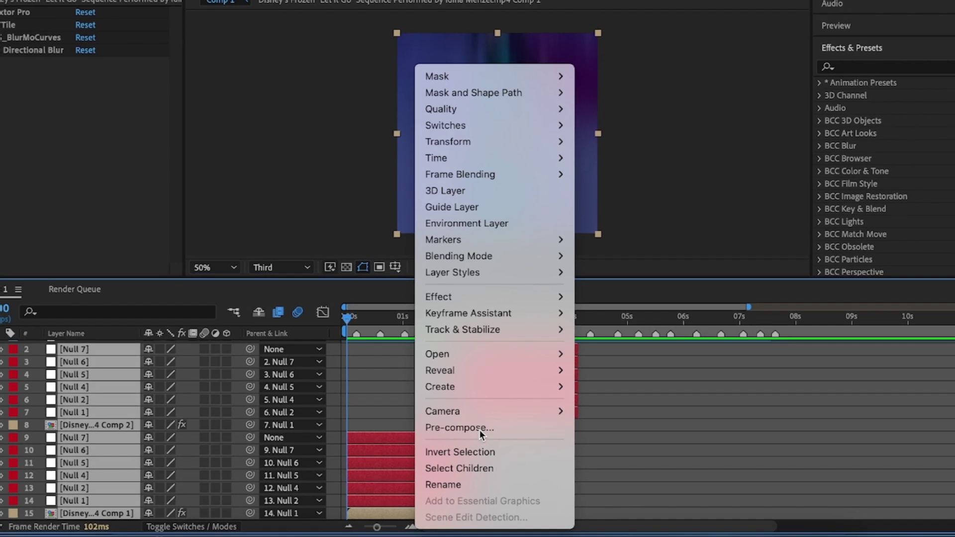
left_click(479, 429)
key("Return")
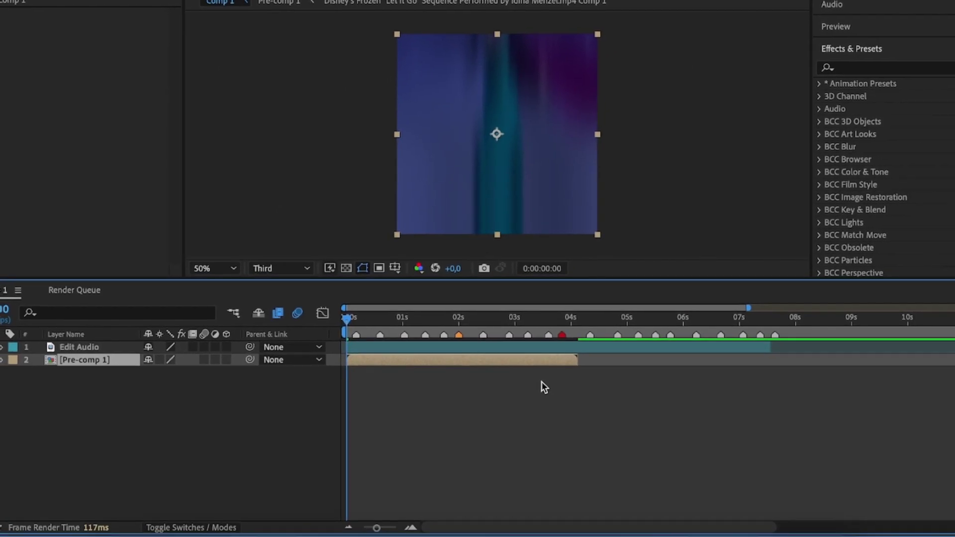
Step: Duplicate Pre-comp 1 and move the copy to start at the red marker just before 4 seconds
key("ctrl+d")
left_click_drag(474, 365, 682, 368)
left_click(558, 321)
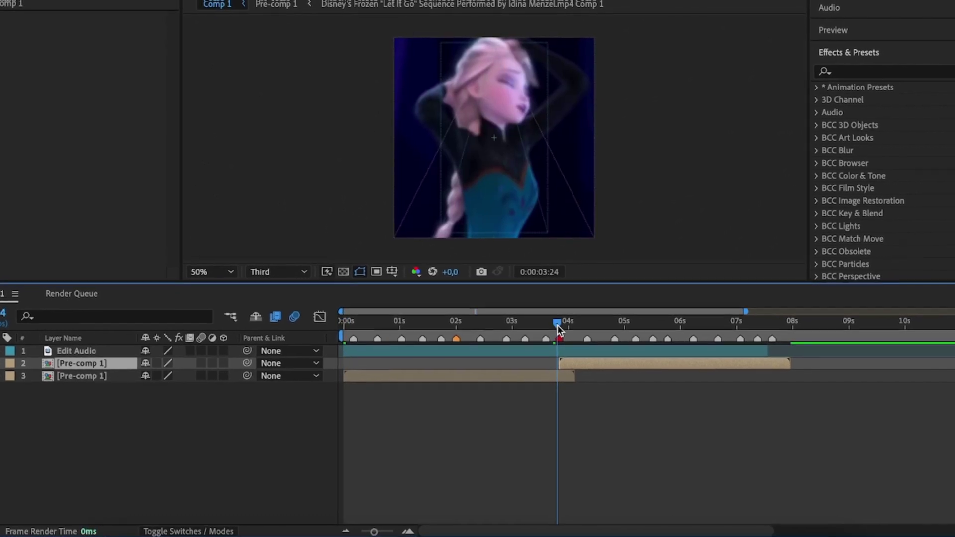
Step: Check the duplicated Pre-comp 1's start against the red marker at 0:00:03:25 and return to the start of the composition
left_click_drag(557, 325, 559, 326)
key("=")
key("=")
key("=")
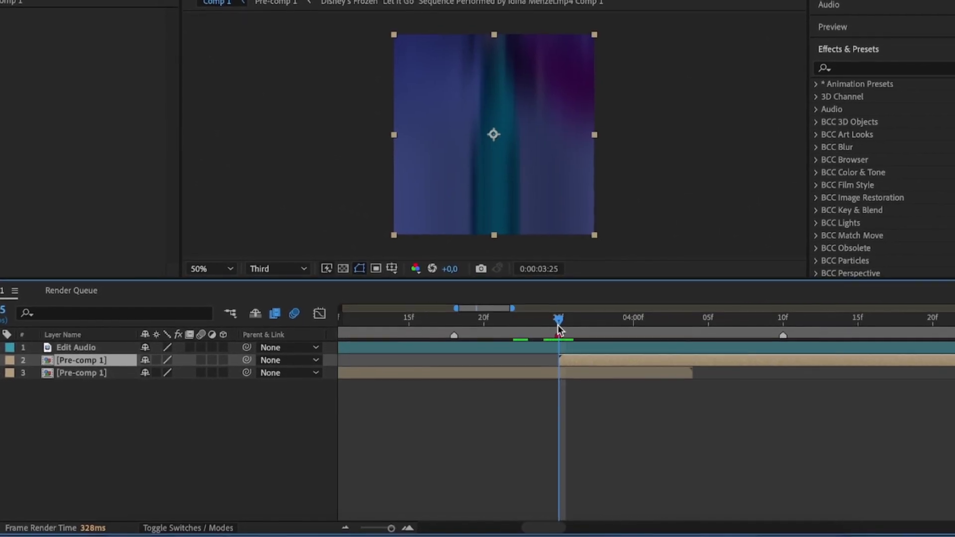
key("minus")
key("minus")
key("minus")
key("minus")
left_click(447, 410)
key("Home")
key("equal")
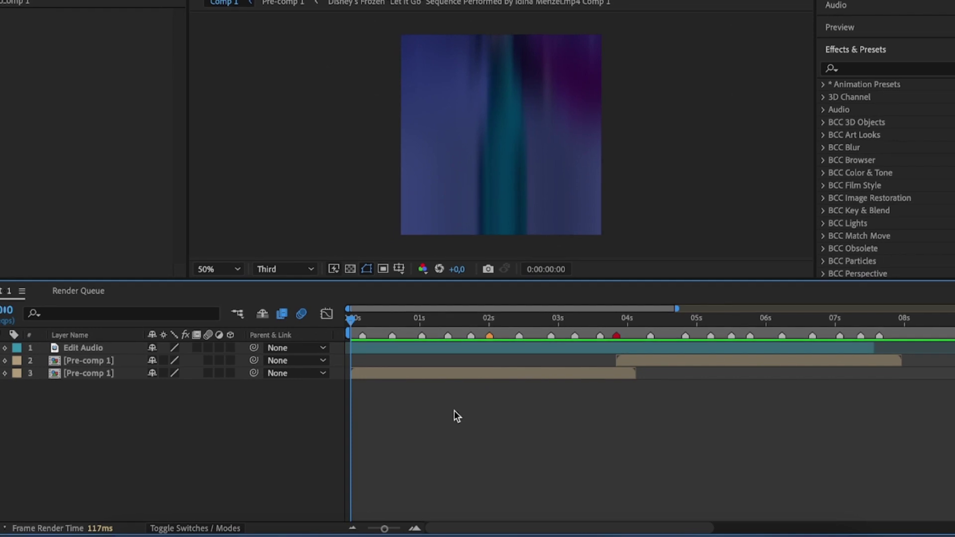
Step: Create a new adjustment layer and place it directly below the Edit Audio layer
right_click(359, 421)
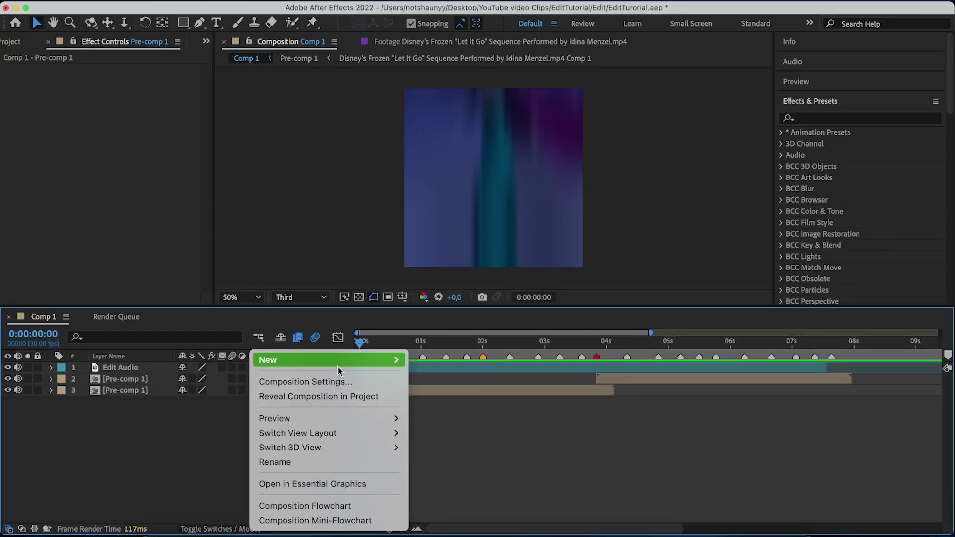
mouse_move(337, 371)
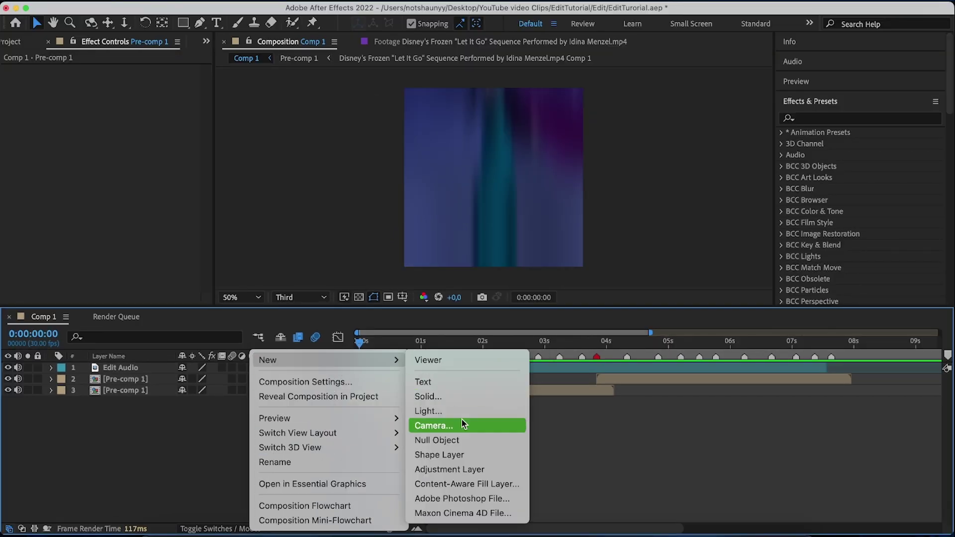
left_click(467, 469)
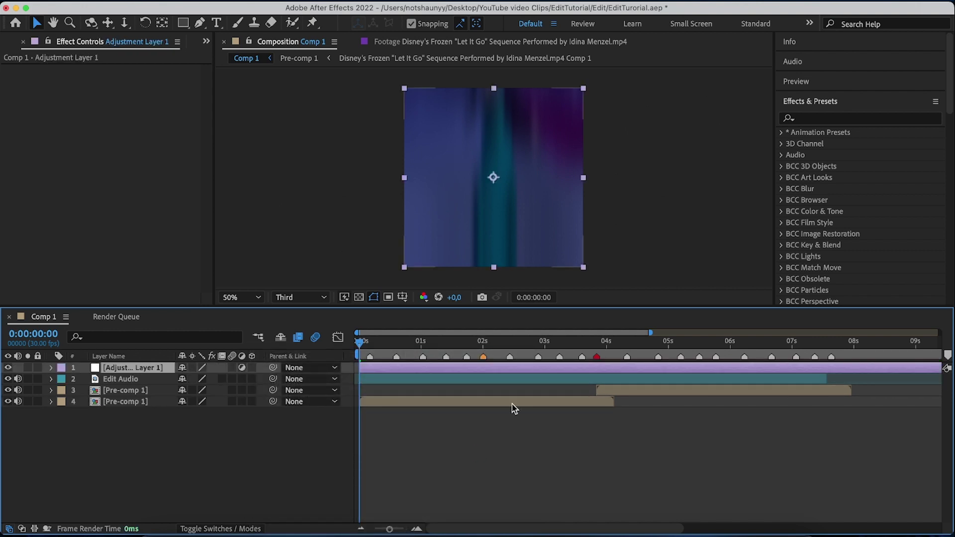
key("super+bracketleft")
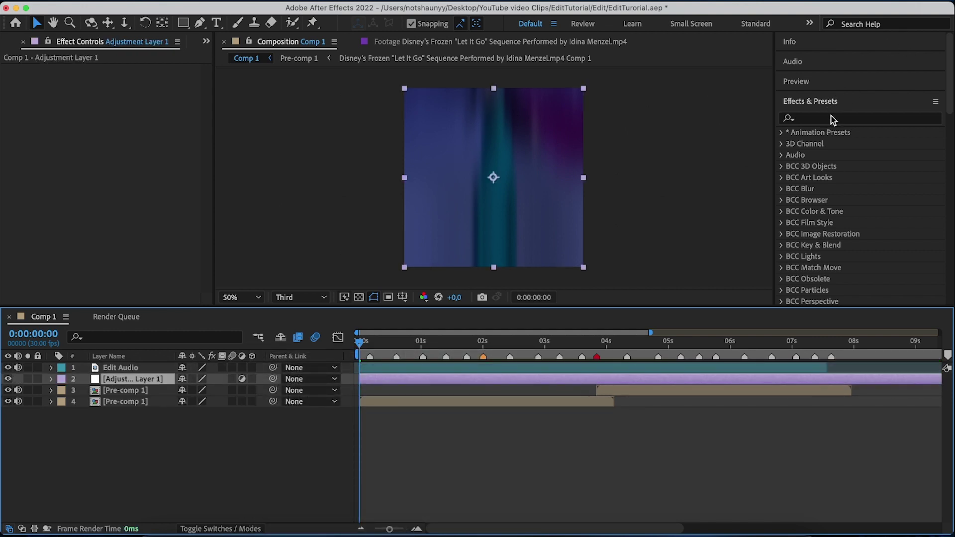
Step: Apply S_Shake to the adjustment layer with amplitude 0.230 and frequency 2.00, and preview the composition
type("s_shake")
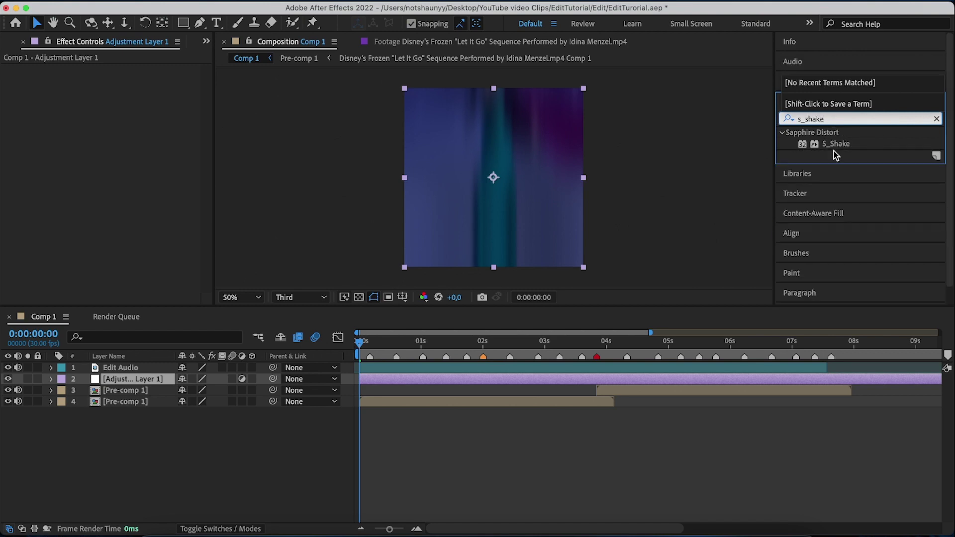
left_click_drag(815, 144, 394, 386)
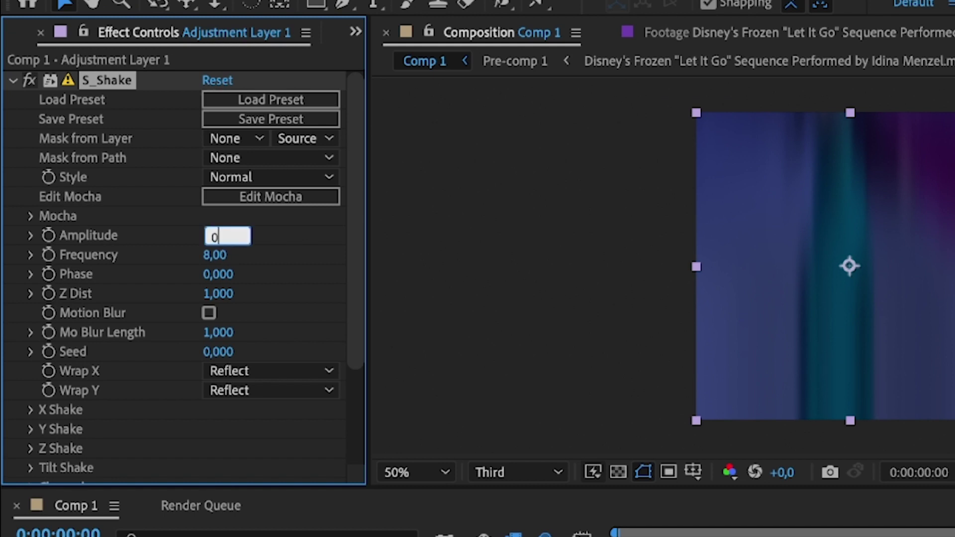
type("230")
key("Return")
type("2")
key("Return")
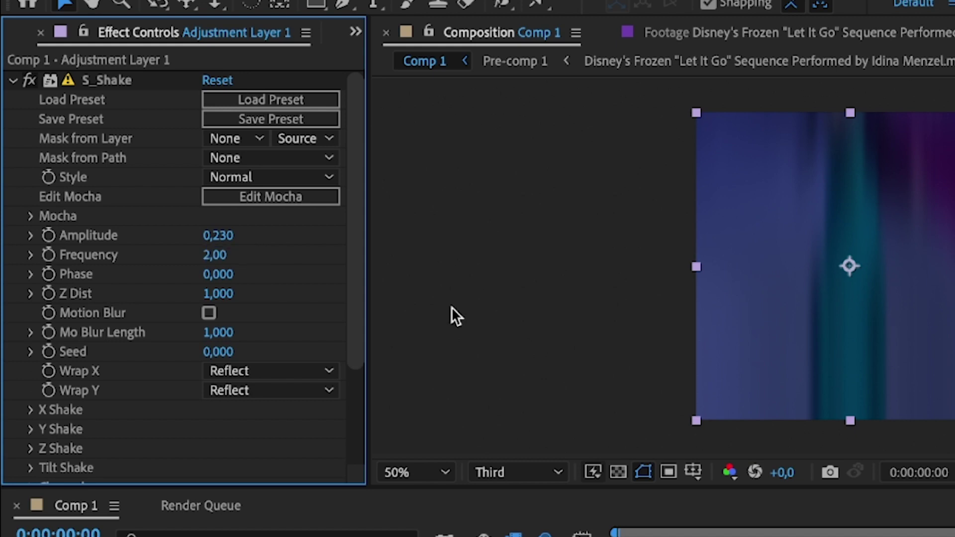
key("space")
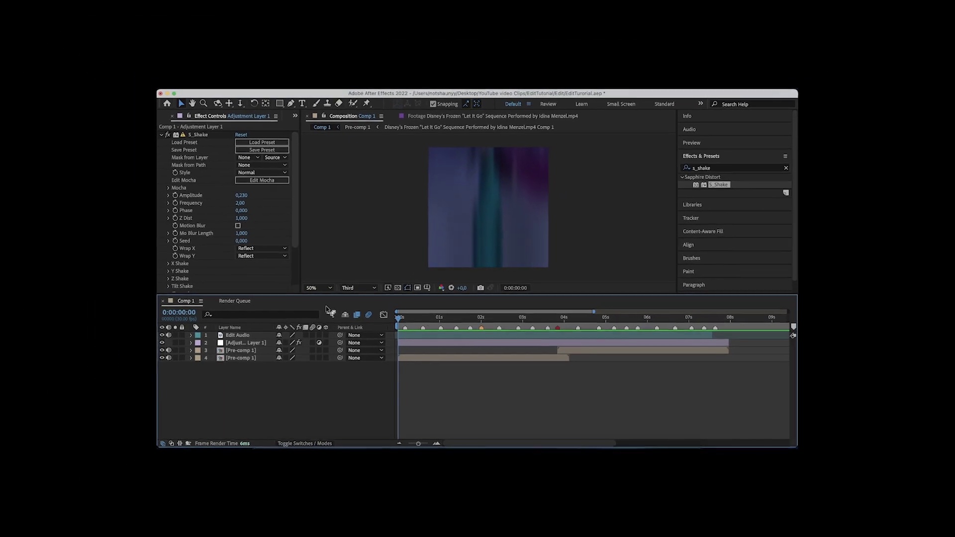
Step: Create a black solid layer between the Edit Audio layer and the adjustment layer
right_click(355, 336)
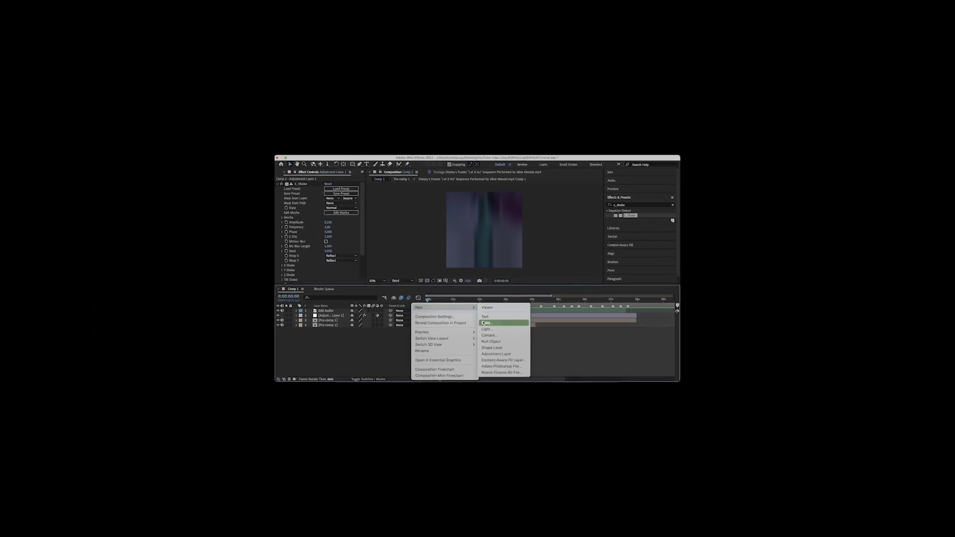
left_click(490, 339)
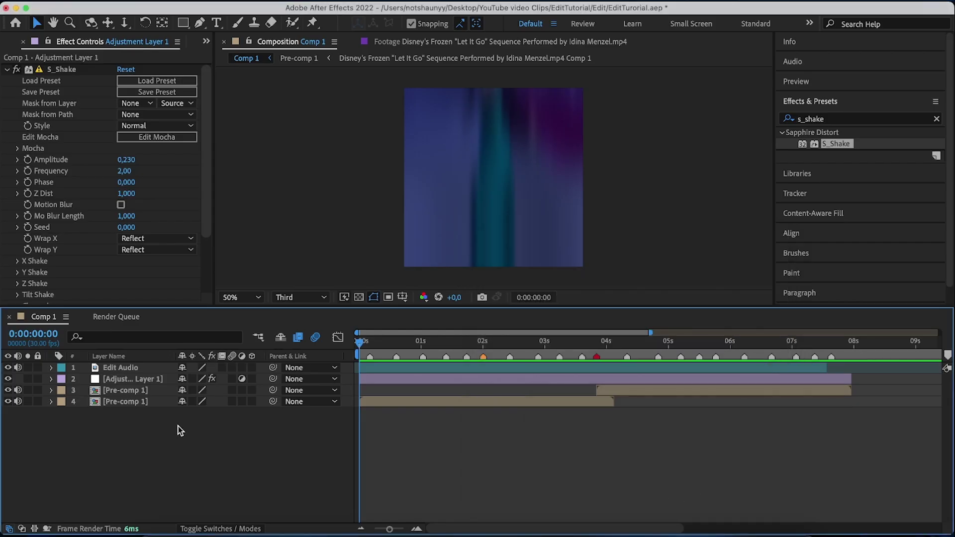
right_click(180, 431)
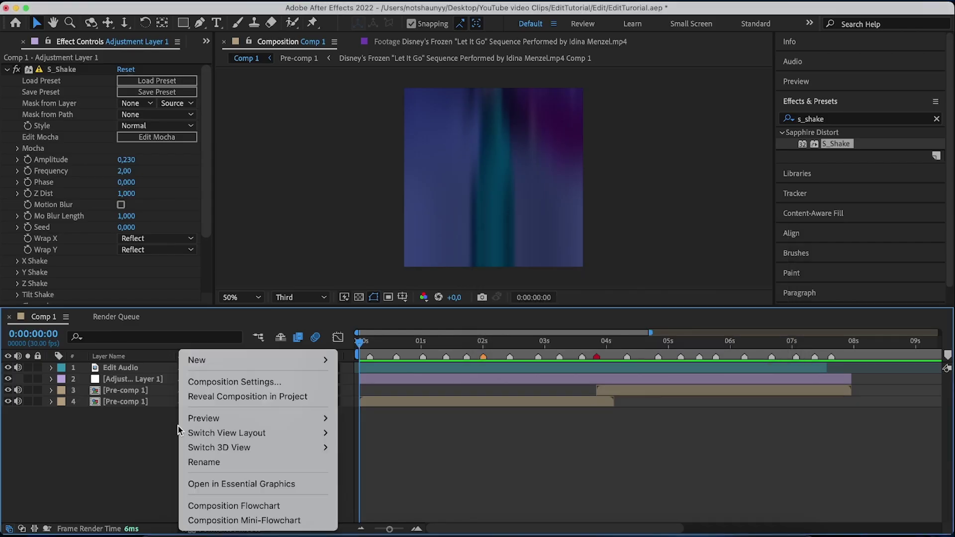
mouse_move(217, 367)
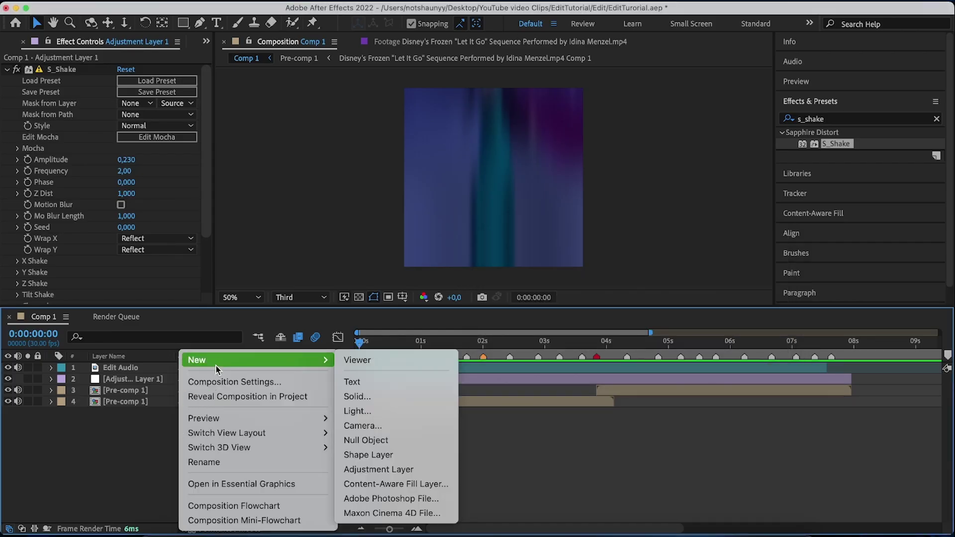
left_click(366, 398)
key("Return")
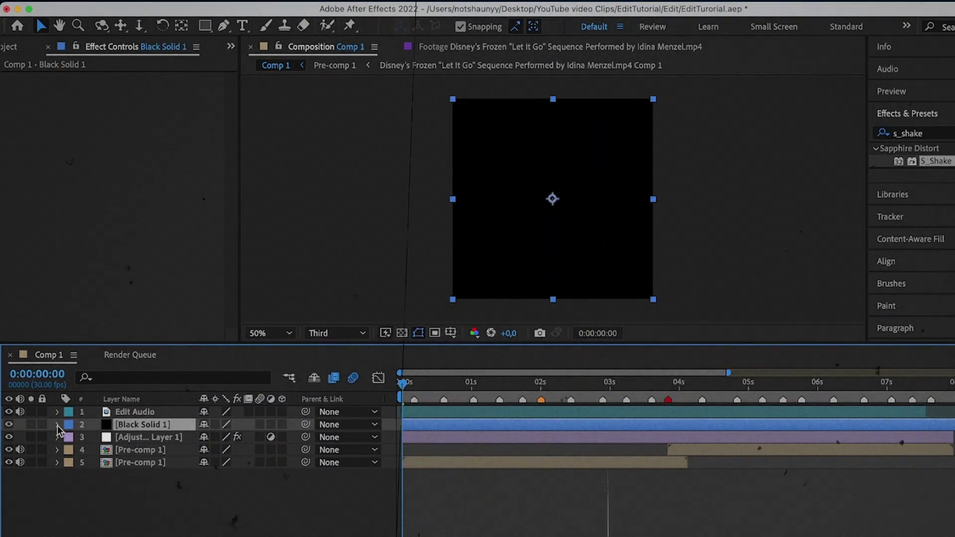
Step: Add the expression wiggle(15,20) -90 to the black solid's Opacity, collapse its properties and preview the flicker
left_click(57, 424)
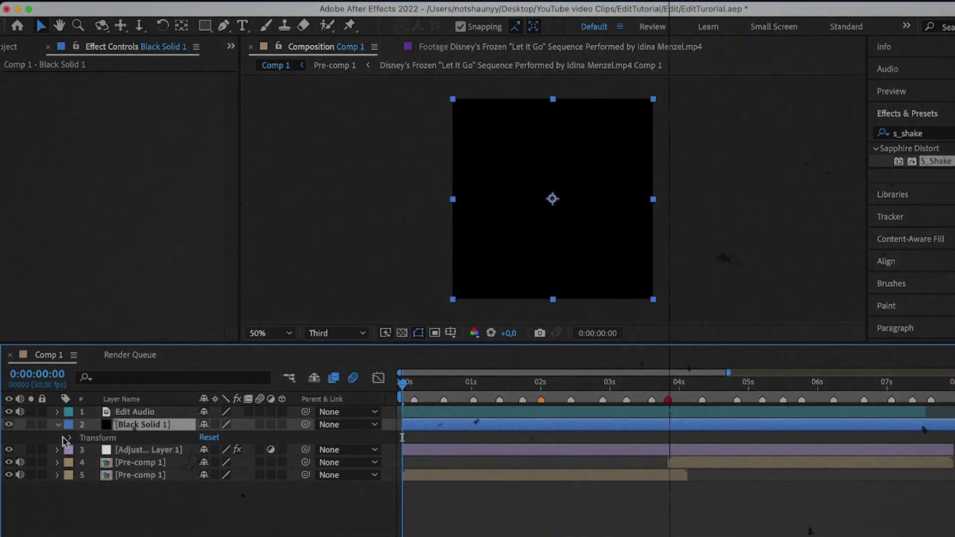
left_click(69, 437)
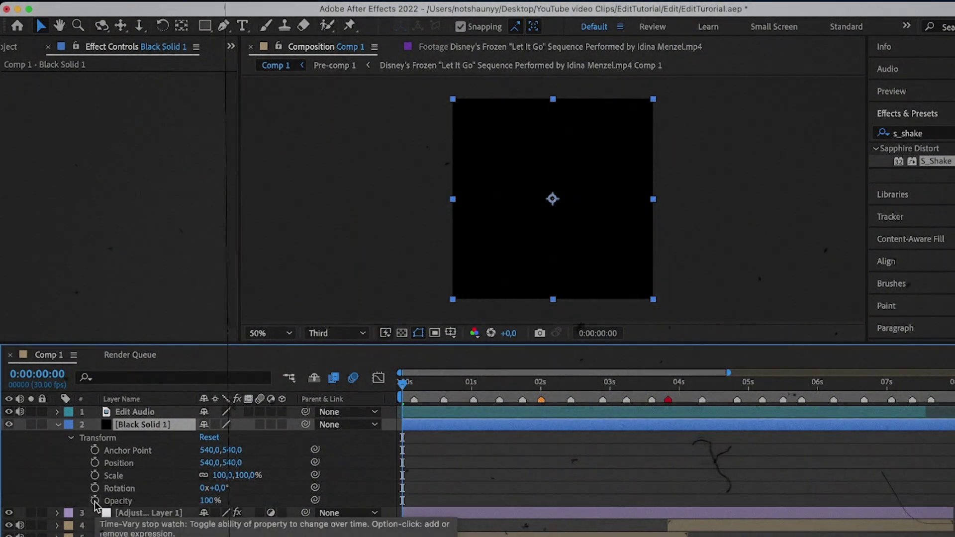
left_click(94, 501, "alt")
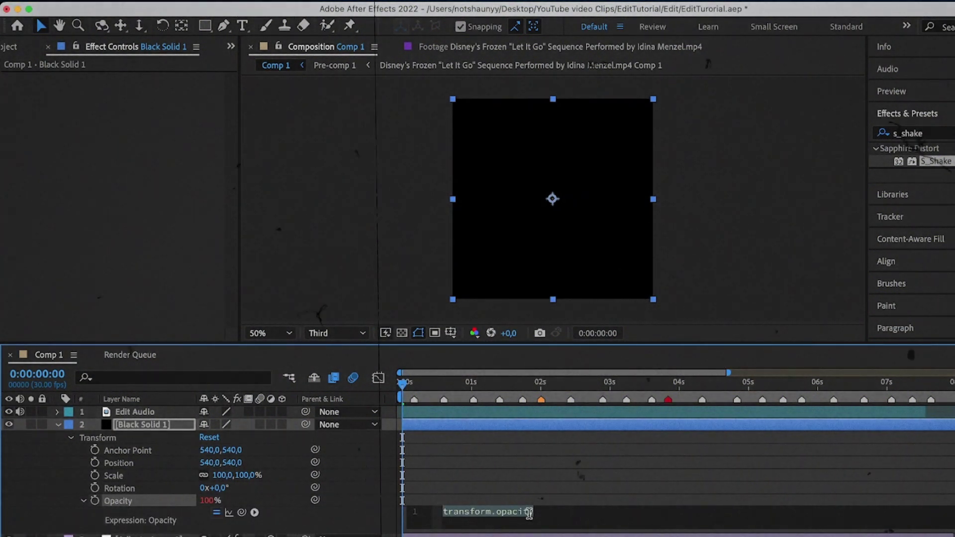
type("wiggle(")
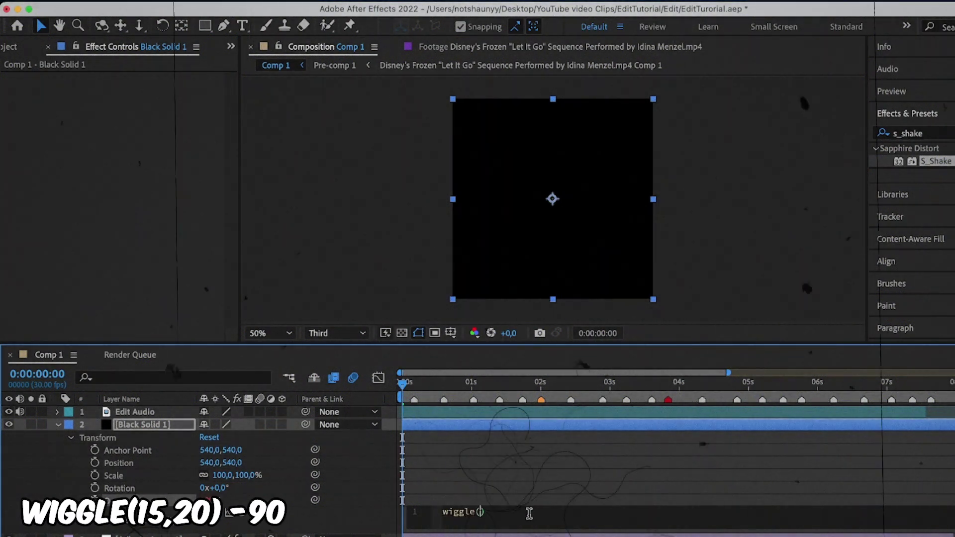
type("15,")
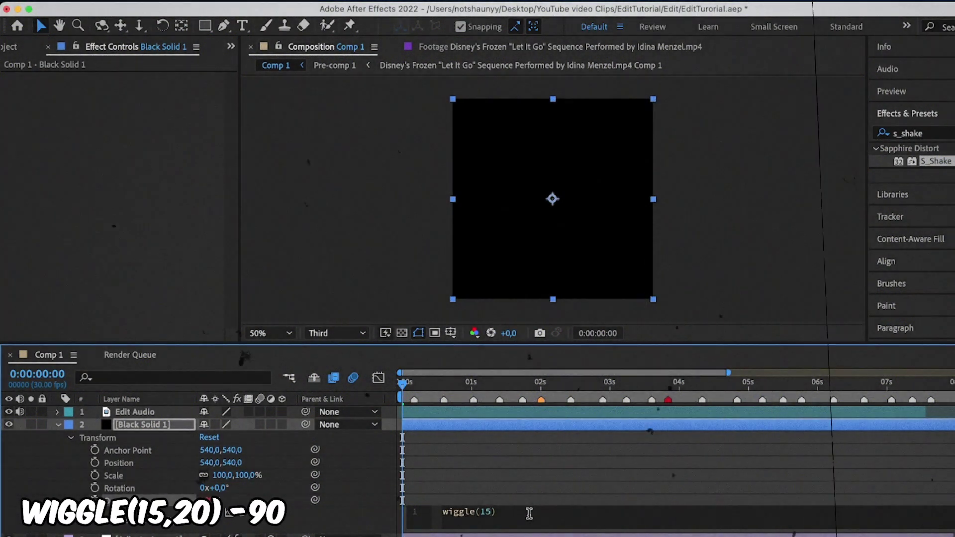
type("20)")
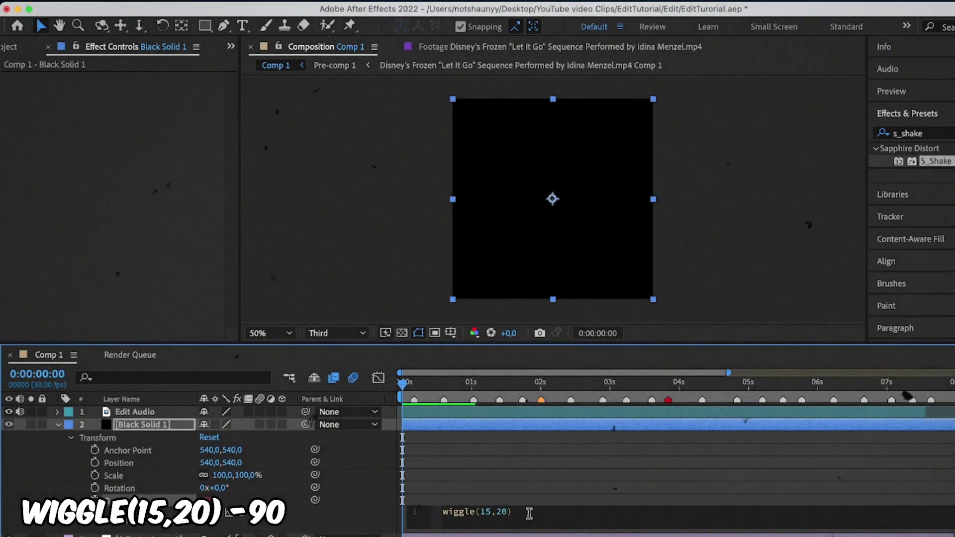
type(" -90")
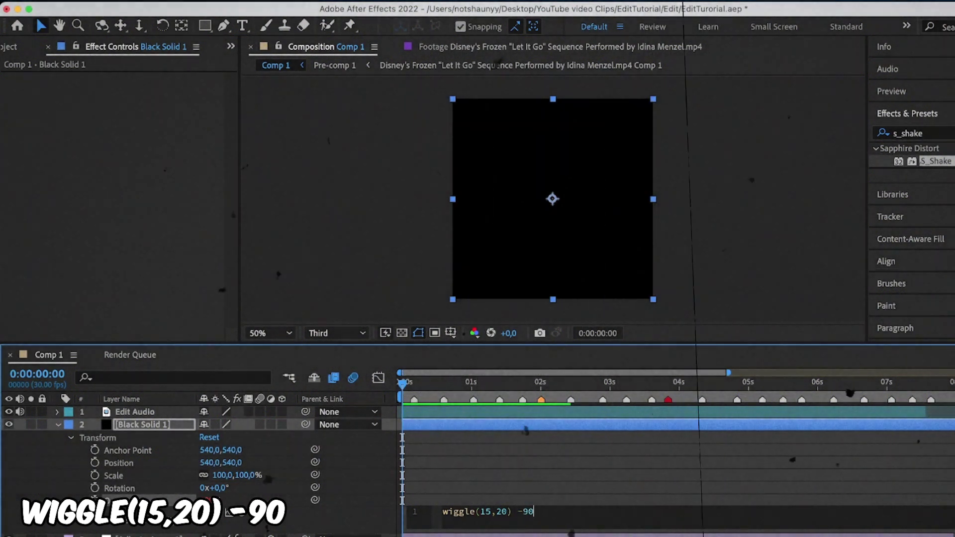
left_click(470, 483)
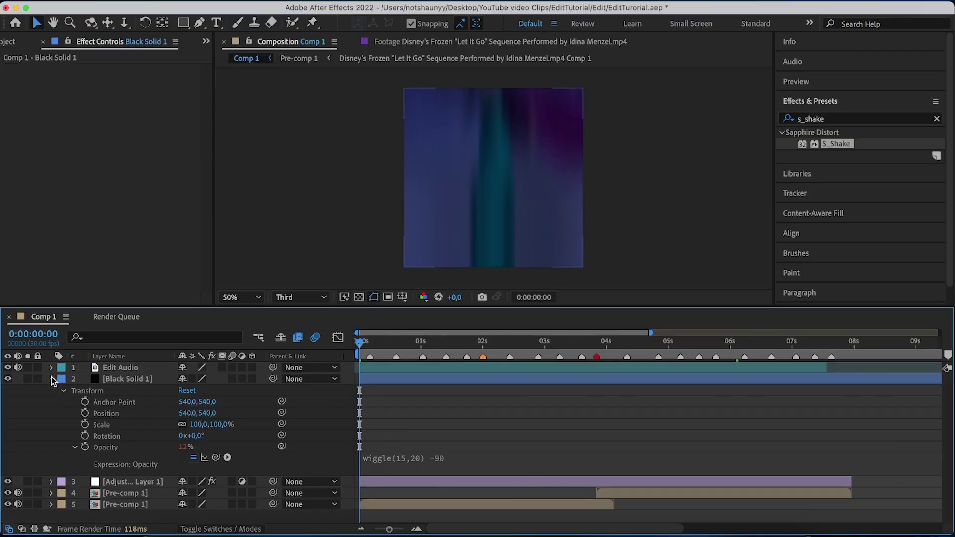
left_click(51, 379)
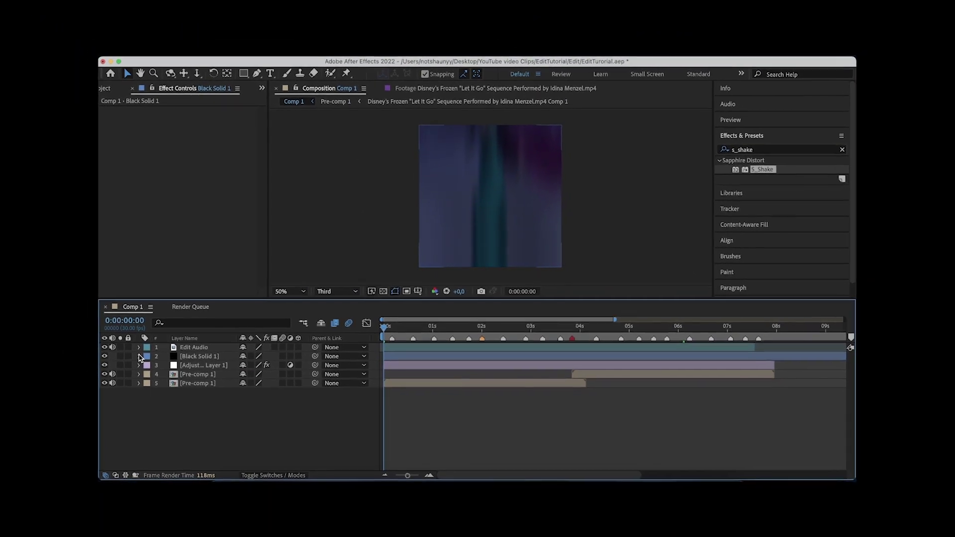
key("space")
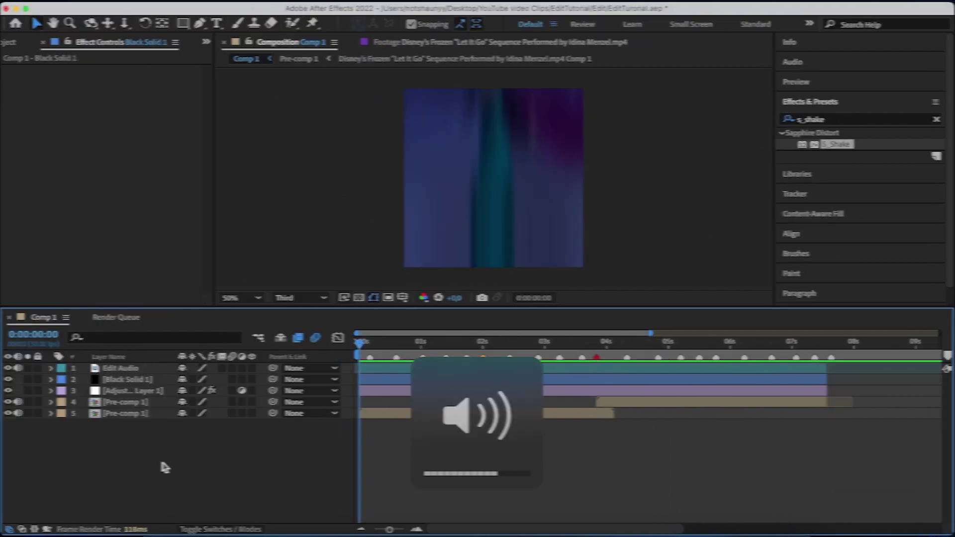
Step: Create a second adjustment layer directly above the black solid and clear the effects search
right_click(162, 466)
mouse_move(217, 365)
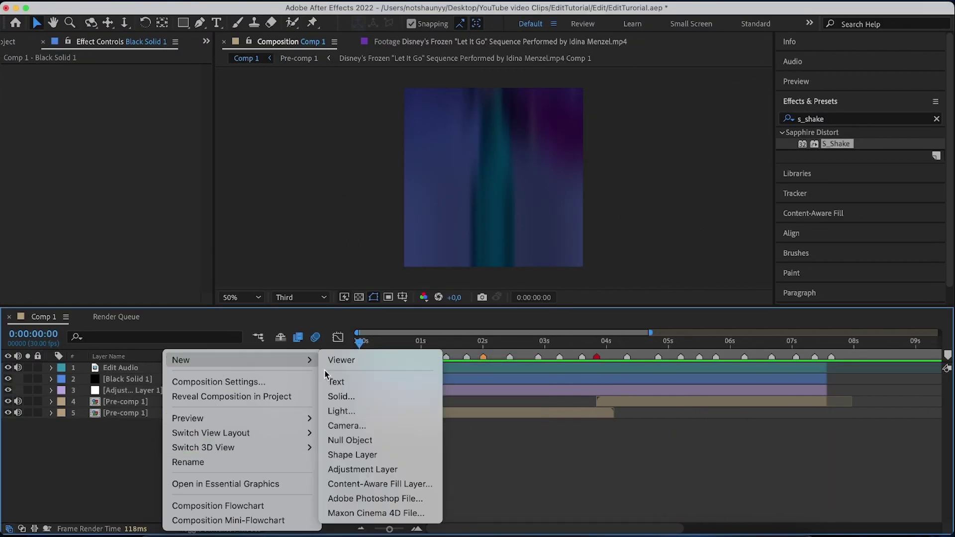
left_click(362, 470)
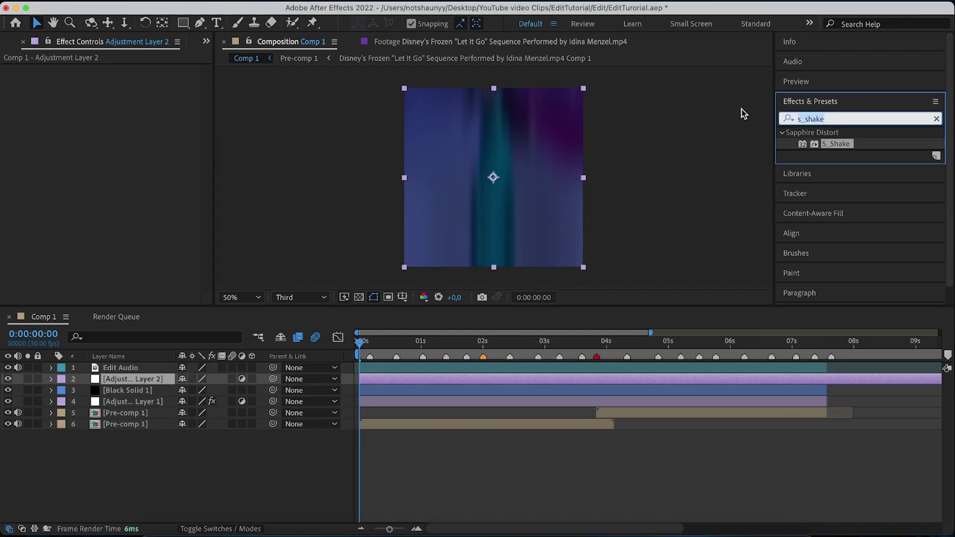
key("BackSpace")
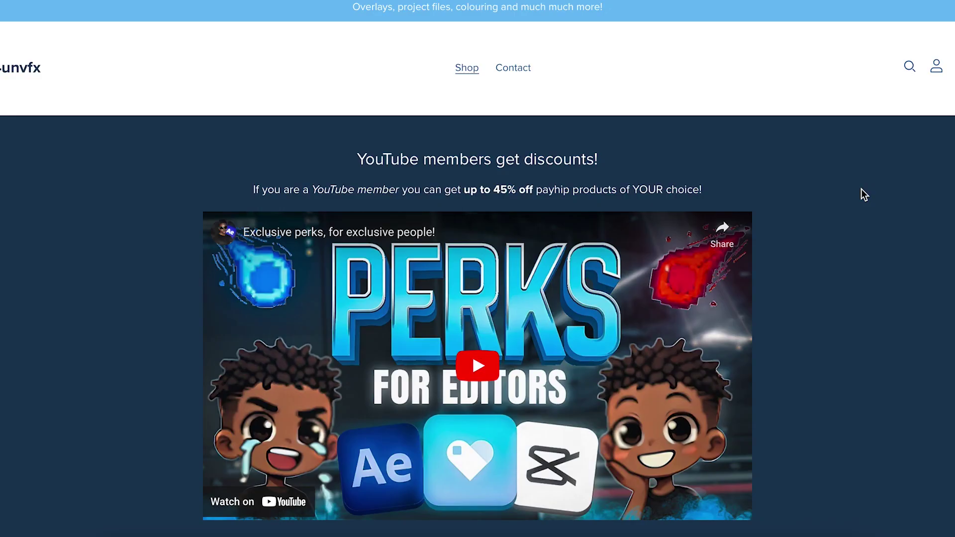
Step: Open the 10+ viral CC pack in the web shop and look through its preview images
scroll(860, 193, "down", 8)
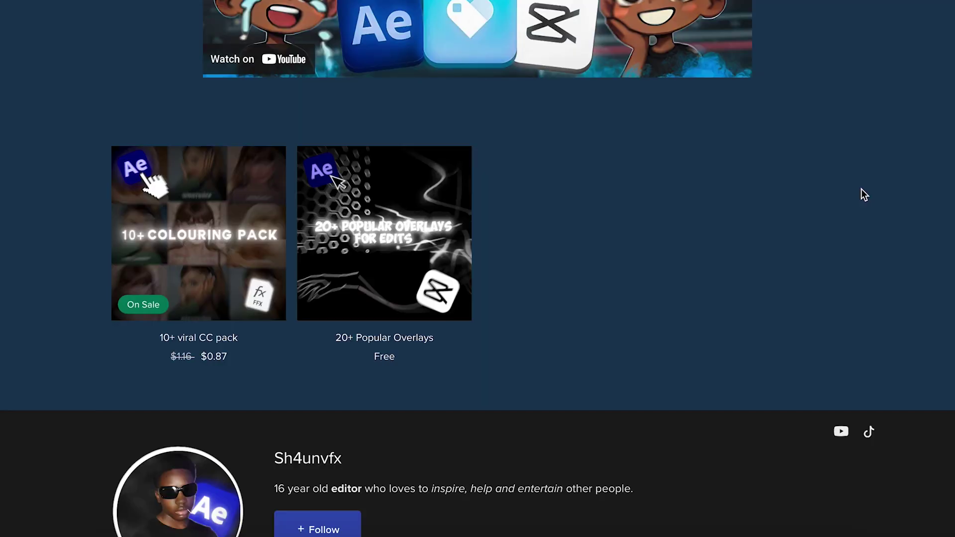
left_click(188, 243)
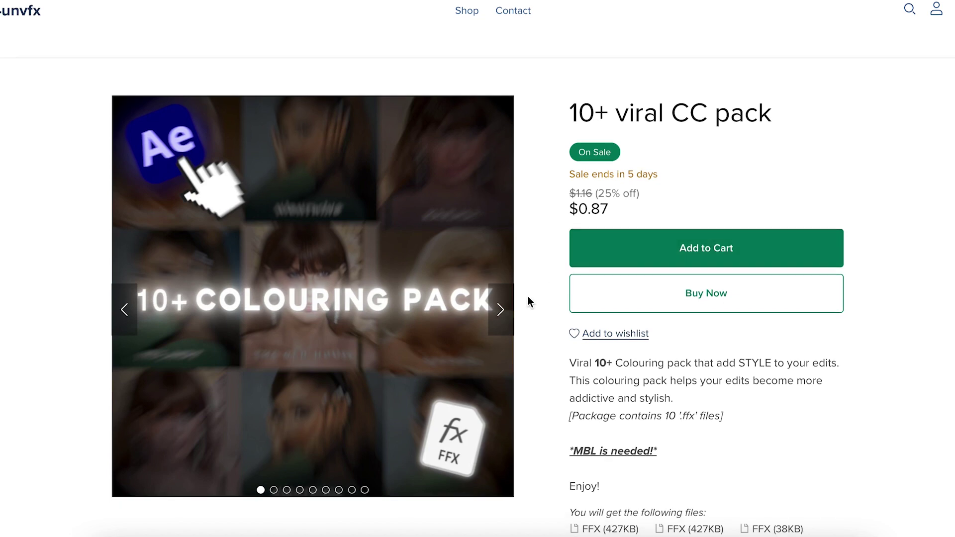
left_click(503, 309)
left_click(508, 311)
left_click(508, 312)
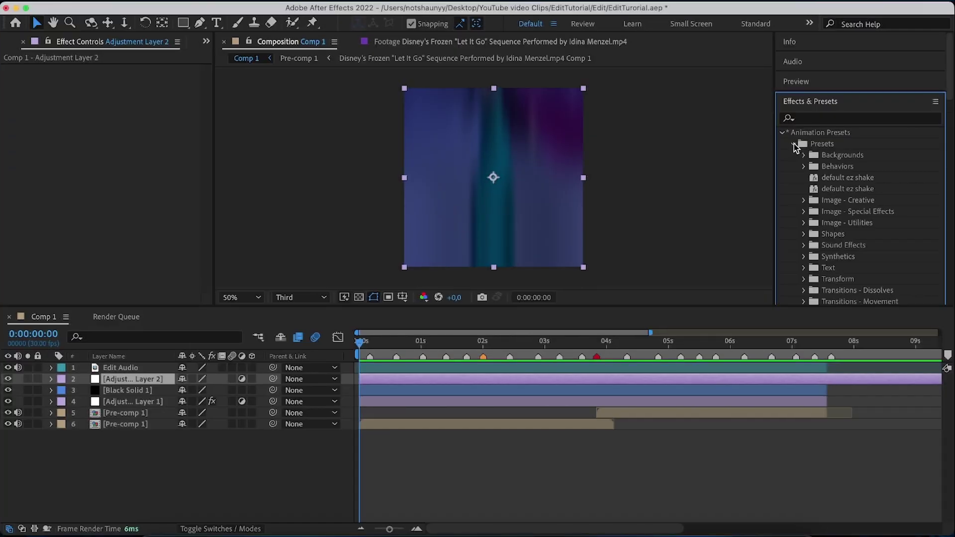